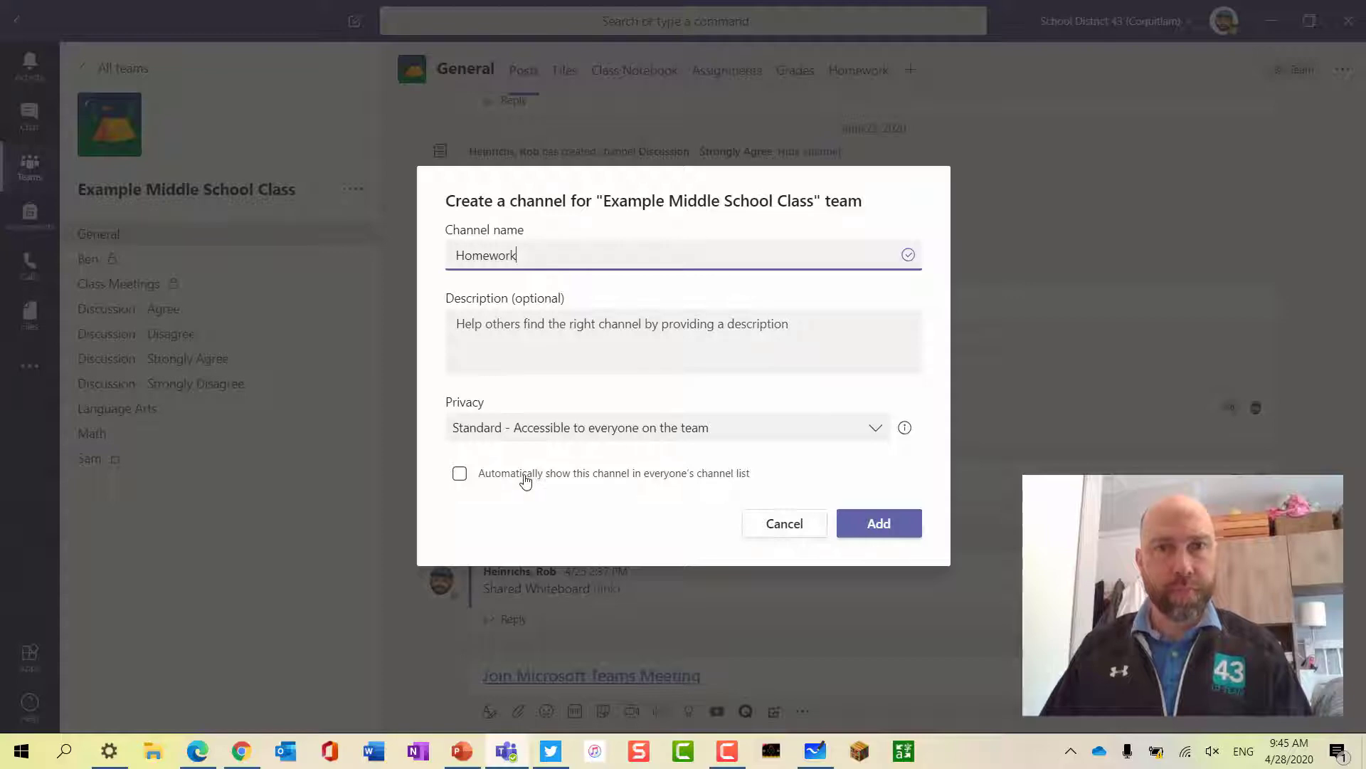
# Create the standard Homework channel with the option to show it automatically in everyone's channel list.
pyautogui.click(460, 474)
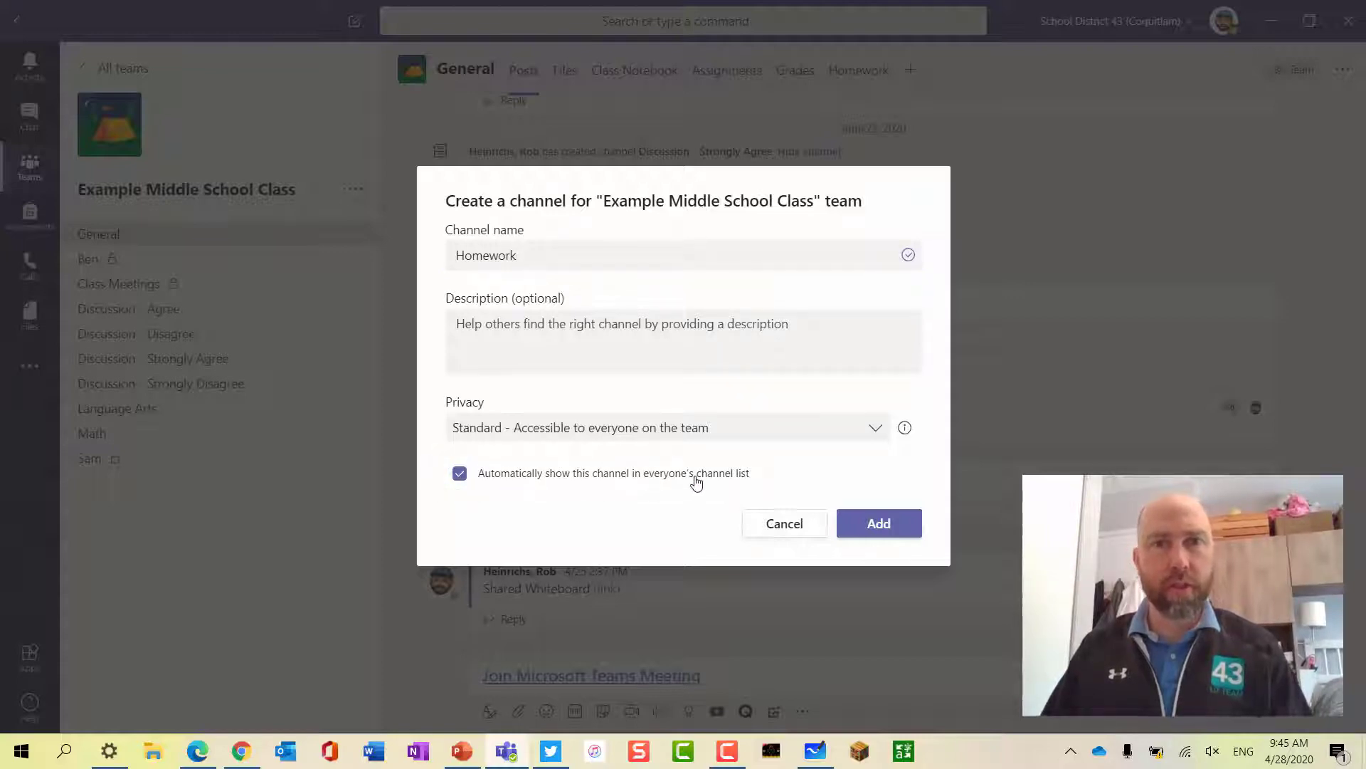
pyautogui.click(882, 524)
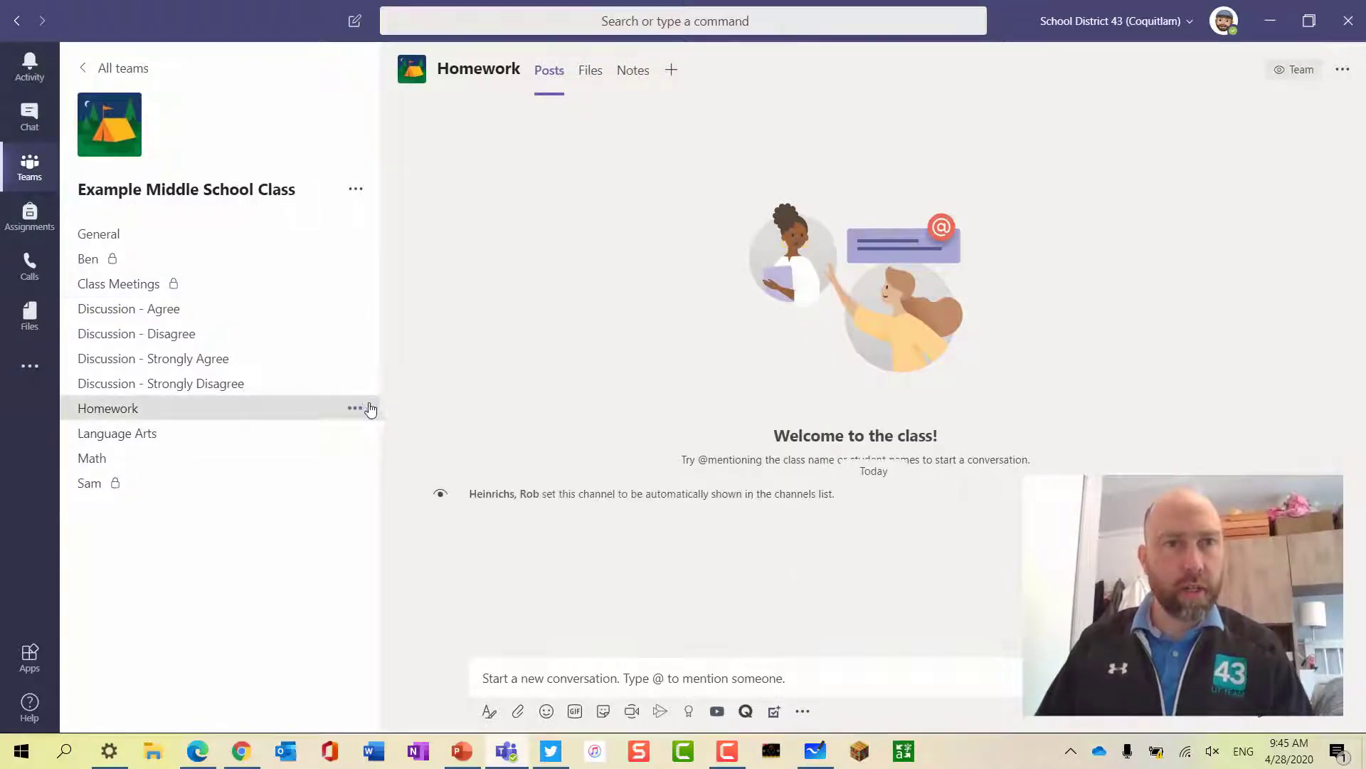
# Turn on moderation for the Homework channel and disallow bots and connectors from submitting channel messages.
pyautogui.click(354, 410)
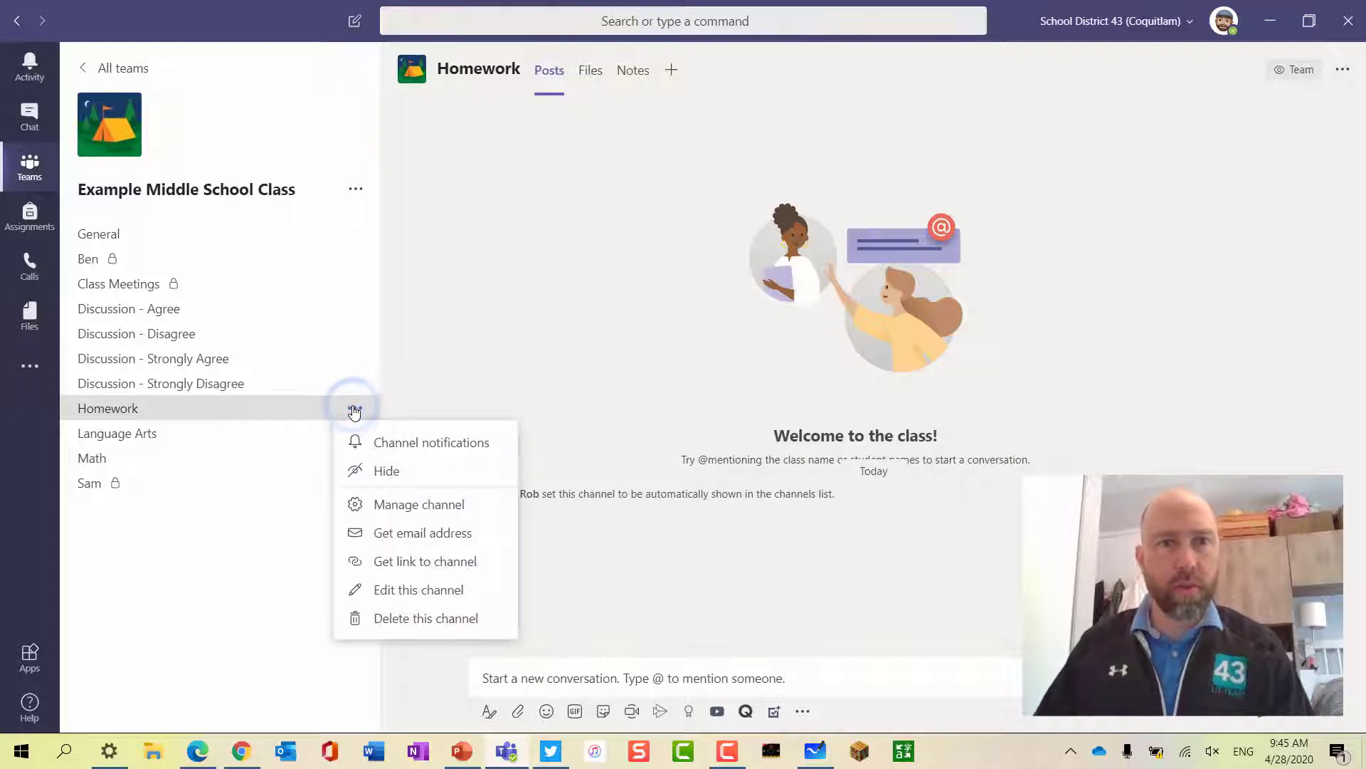
pyautogui.click(407, 506)
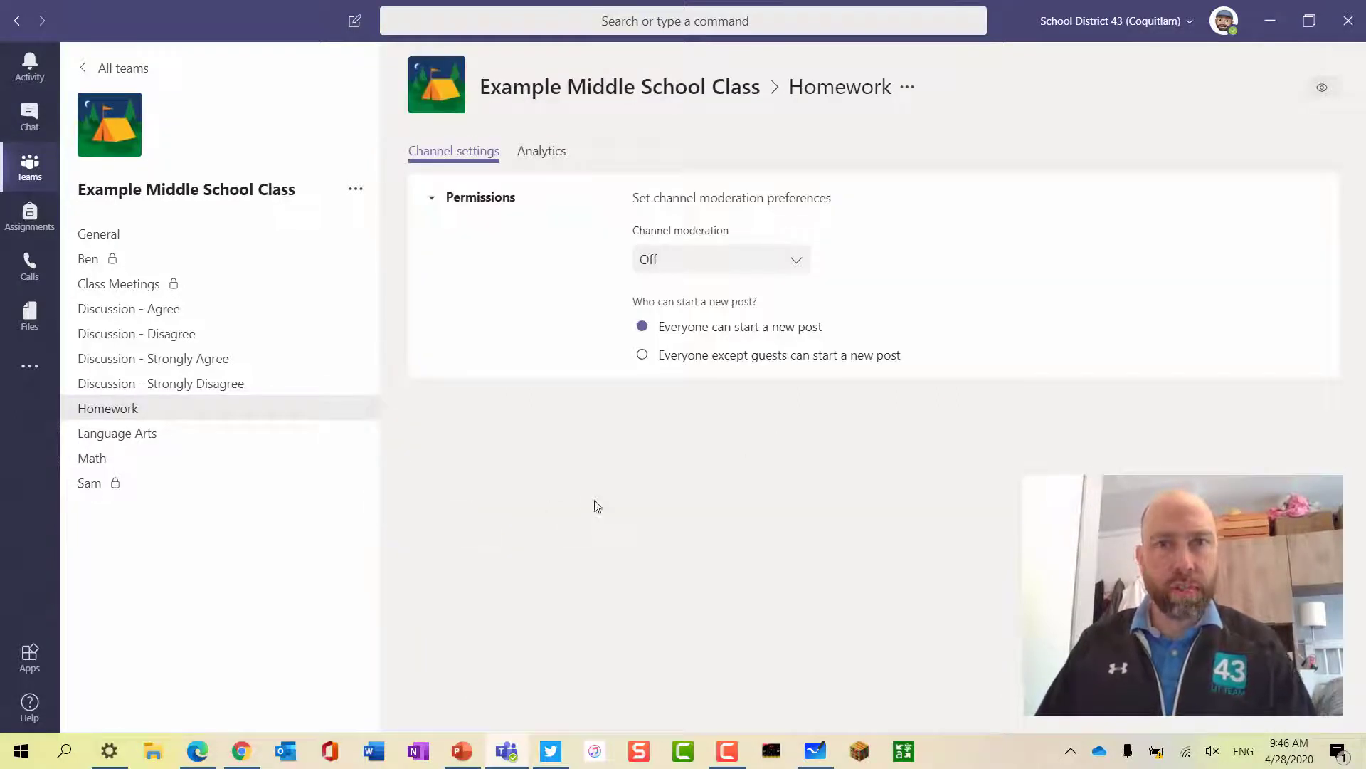
pyautogui.click(783, 261)
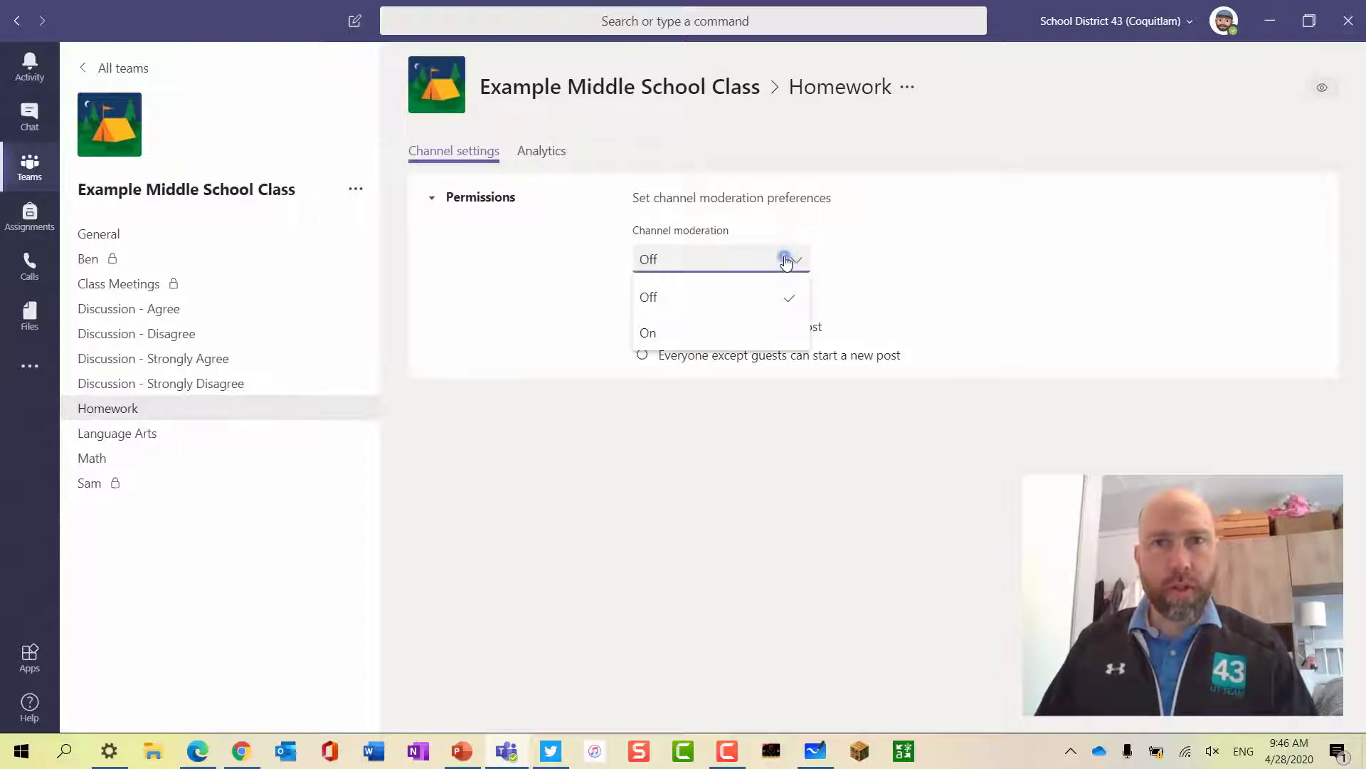
pyautogui.click(690, 340)
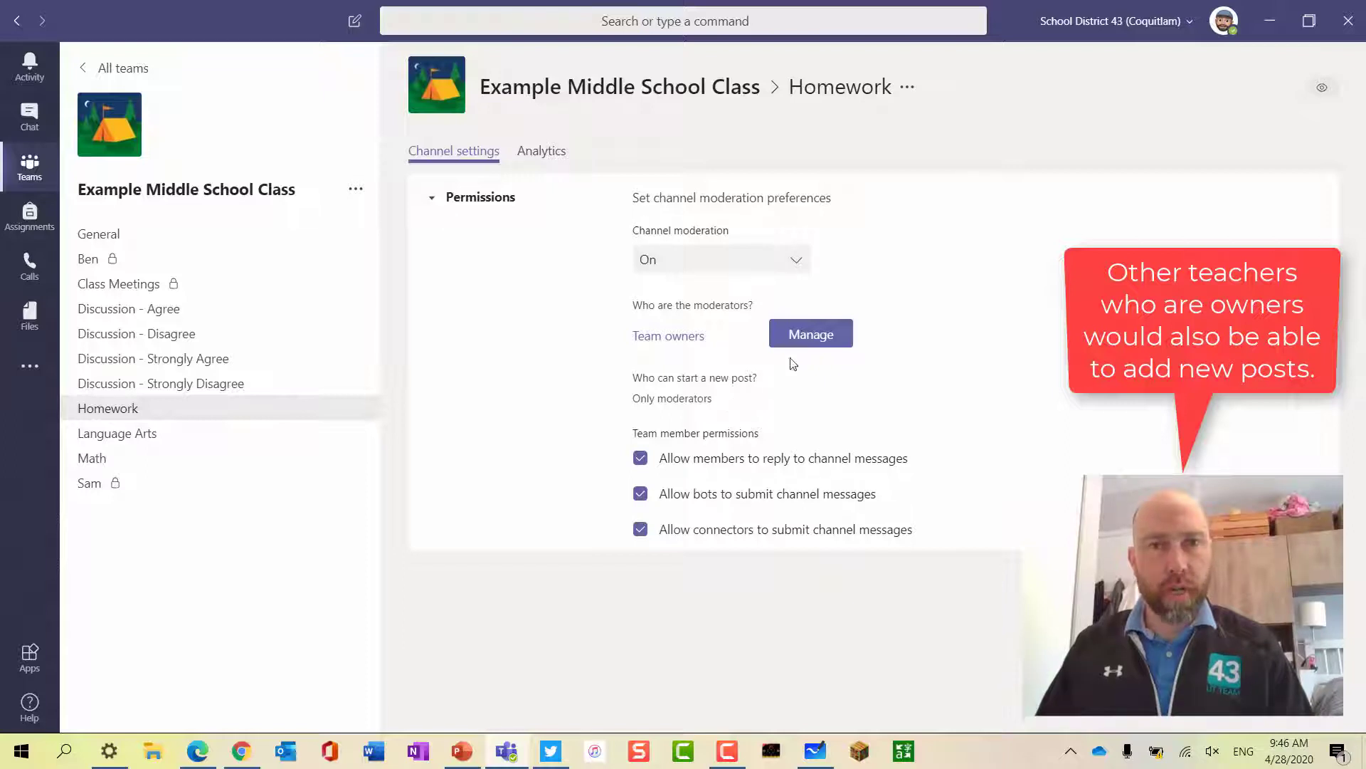
pyautogui.click(641, 494)
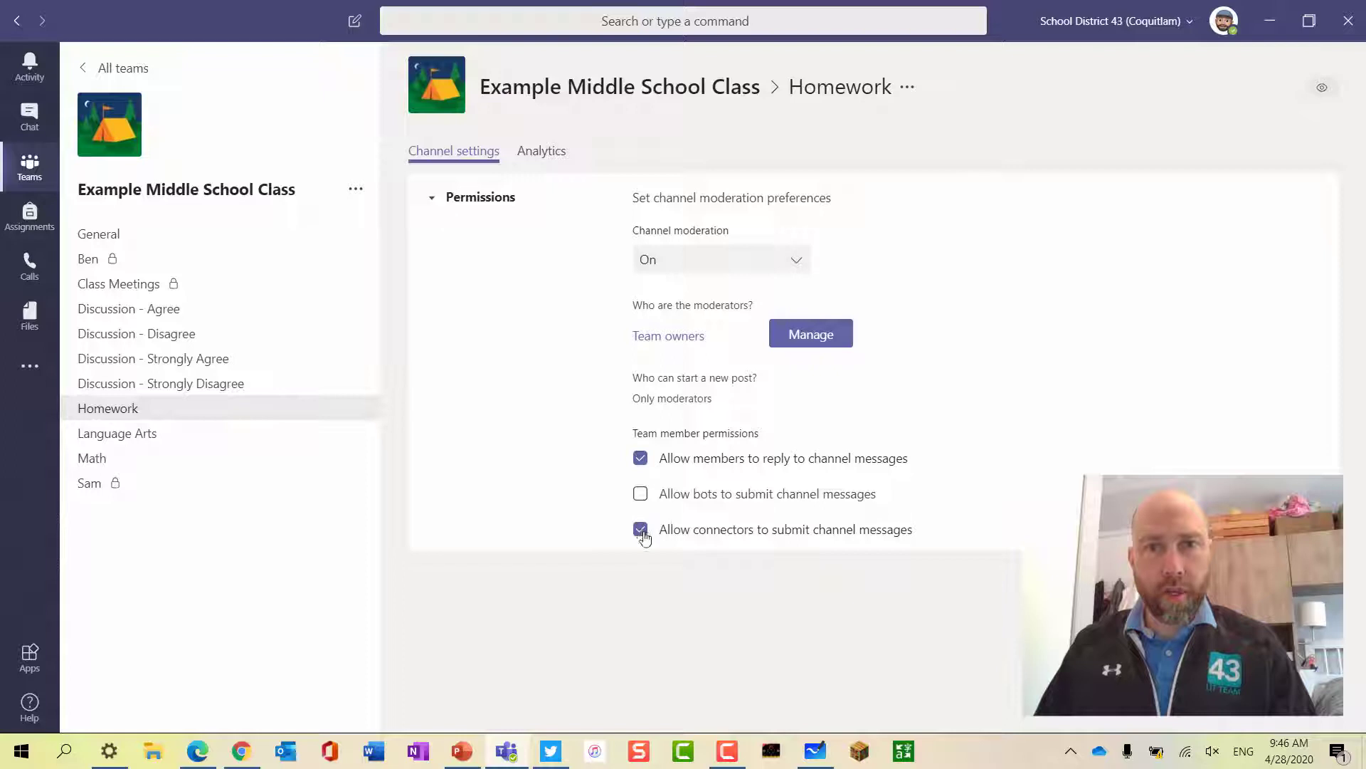
pyautogui.click(639, 531)
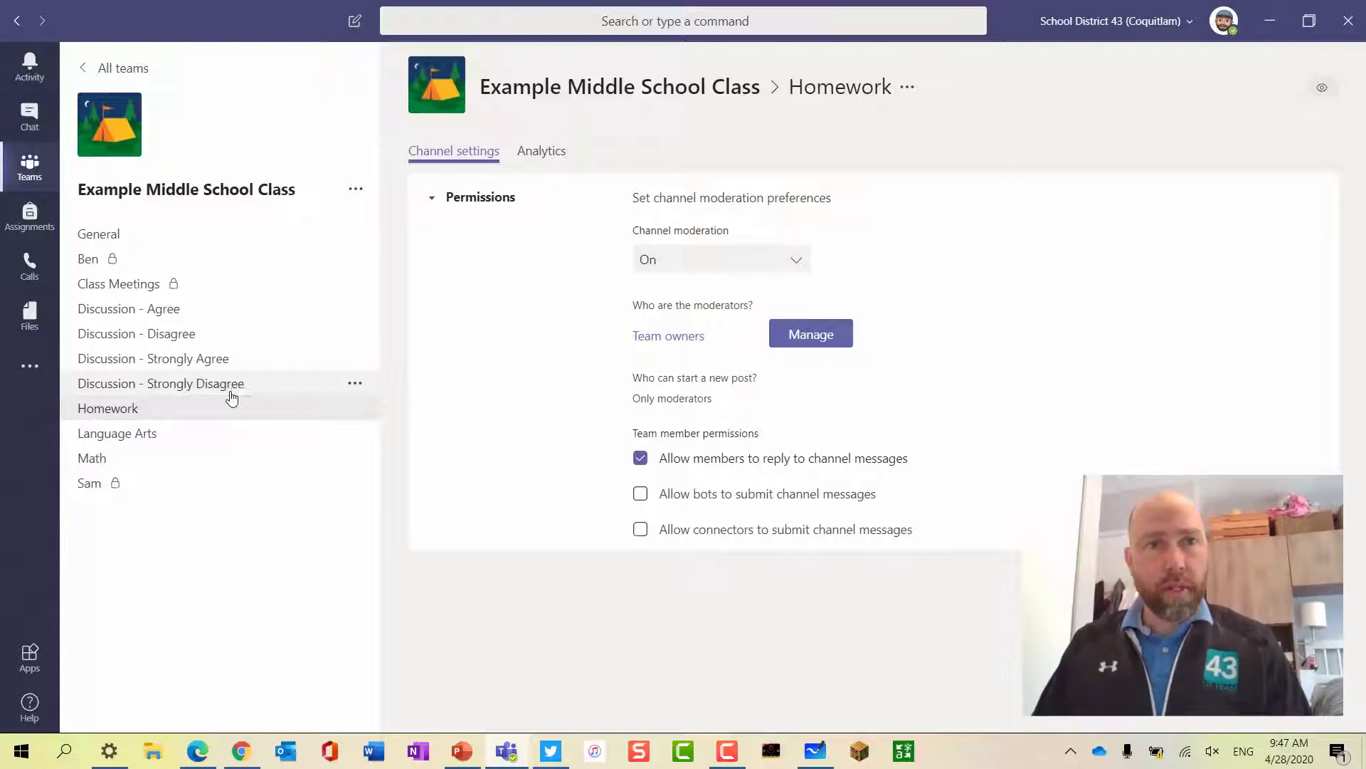
# Start a new formatted post in the Homework channel and set its type to Announcement.
pyautogui.click(131, 411)
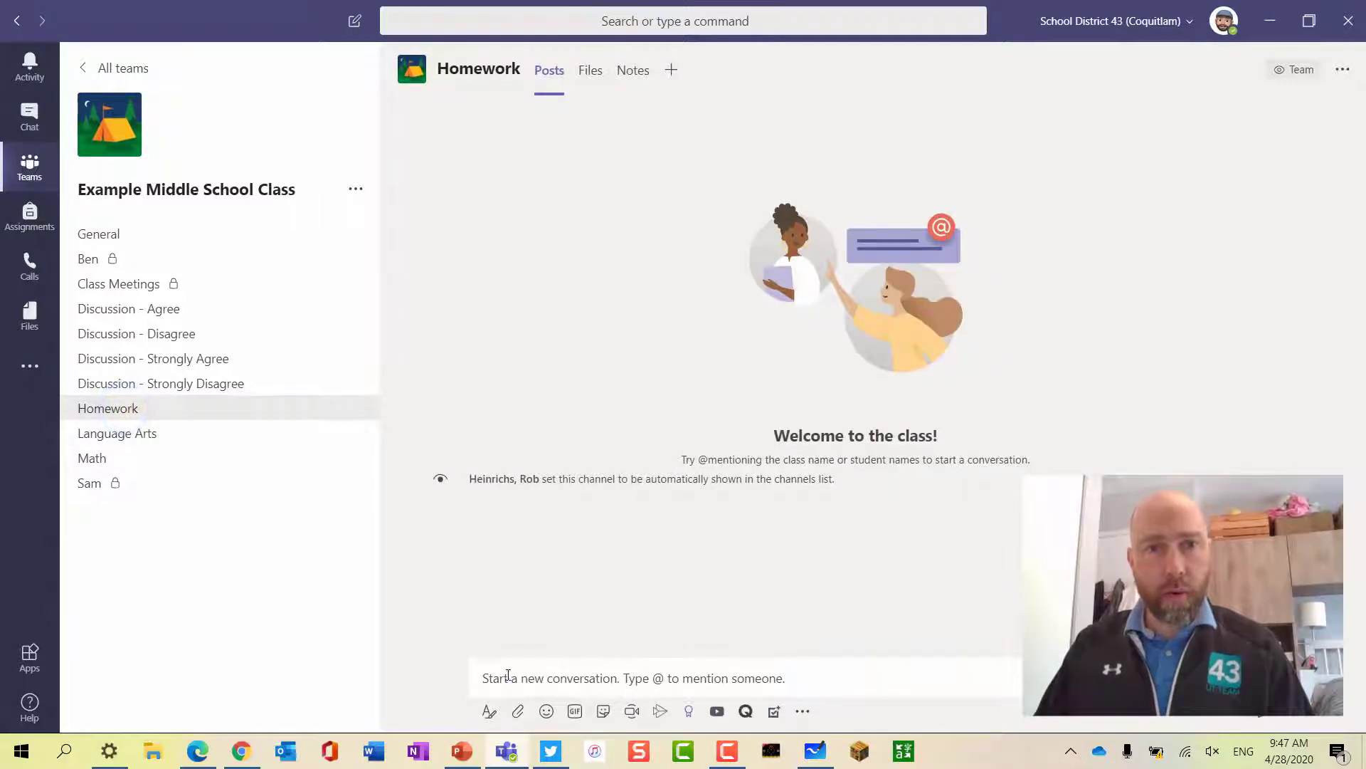
pyautogui.click(507, 674)
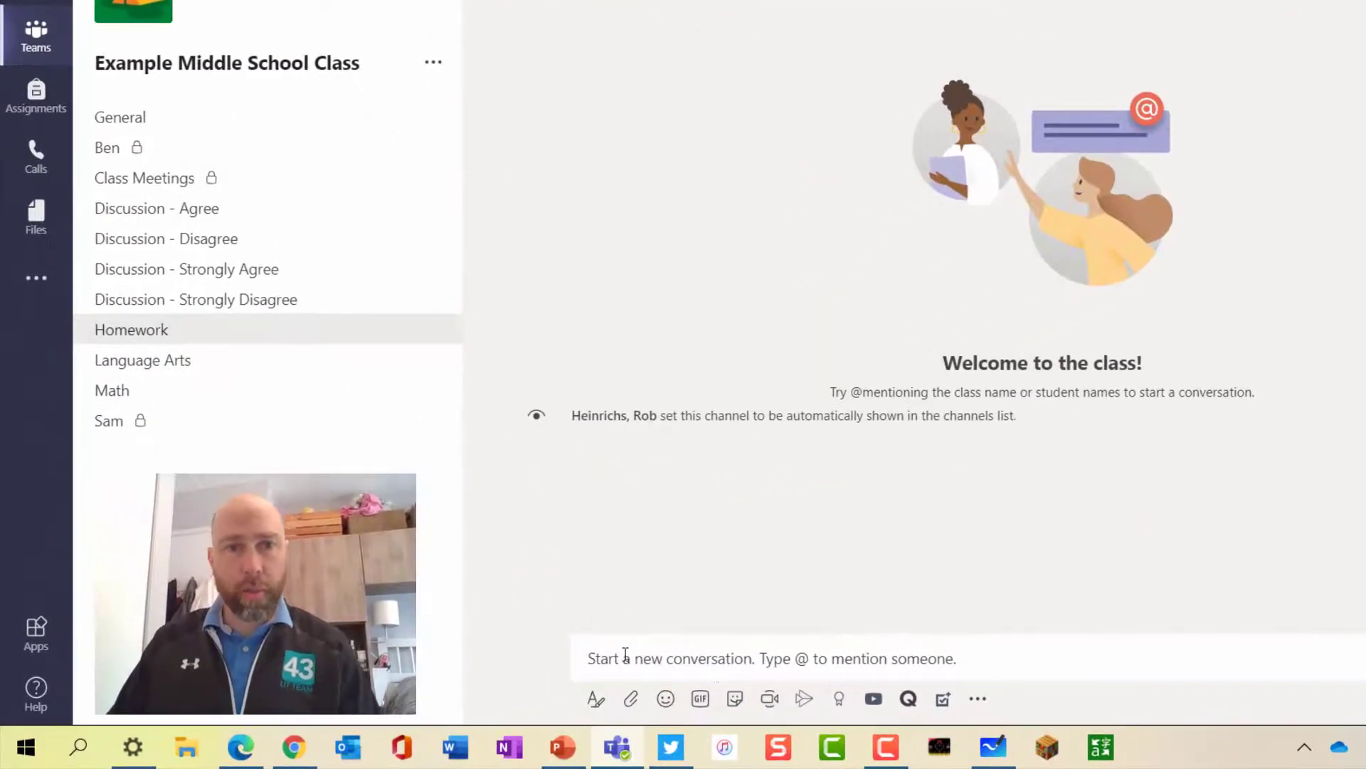
pyautogui.click(576, 662)
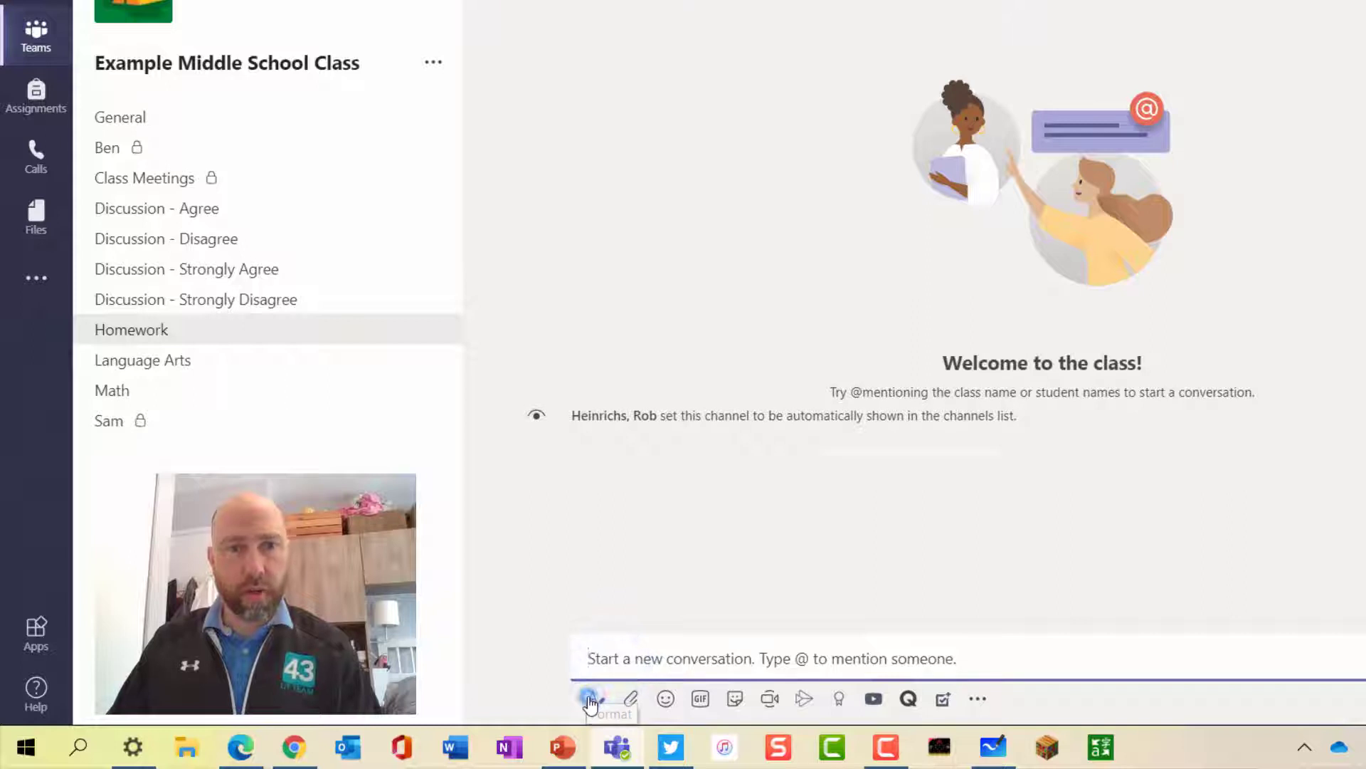
pyautogui.click(594, 699)
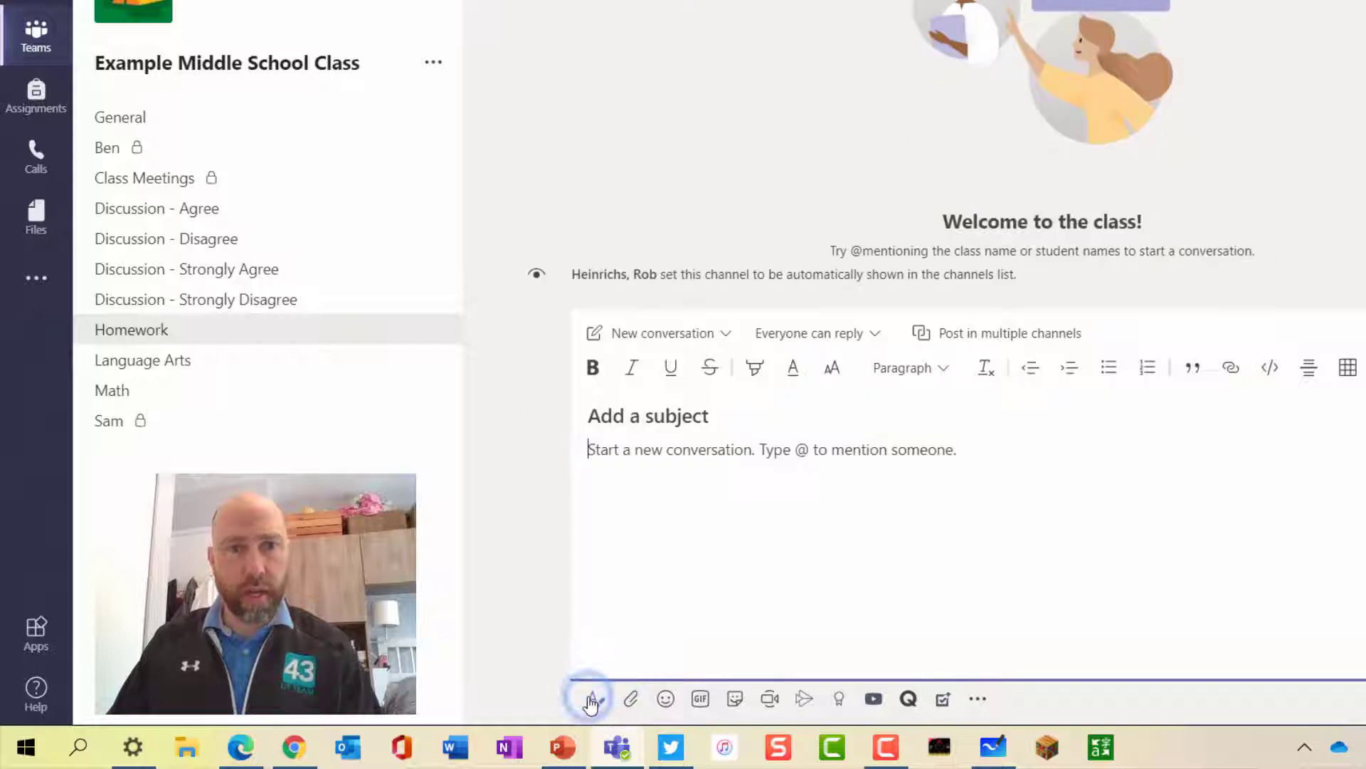
pyautogui.click(730, 332)
pyautogui.click(689, 410)
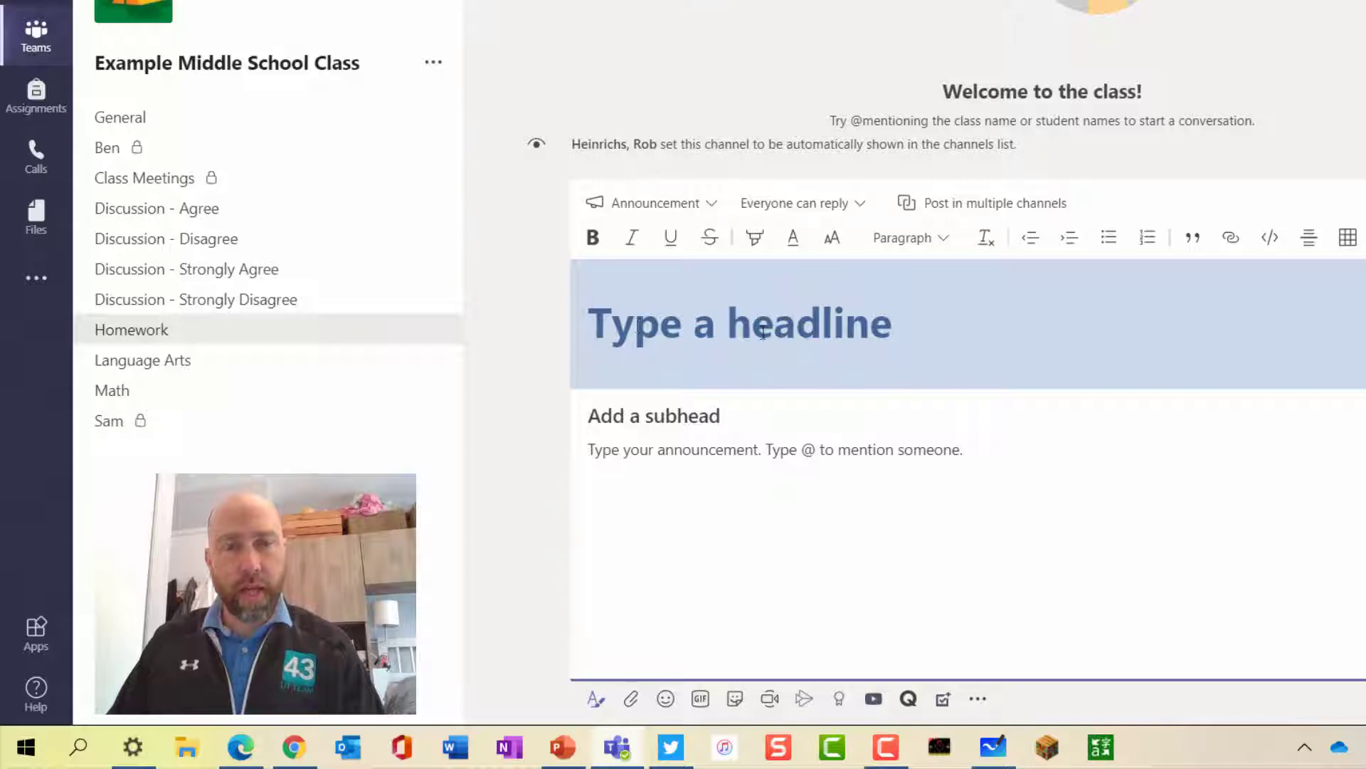
# Set the announcement banner's background to the light blue mountain illustration from the General category.
pyautogui.click(1258, 436)
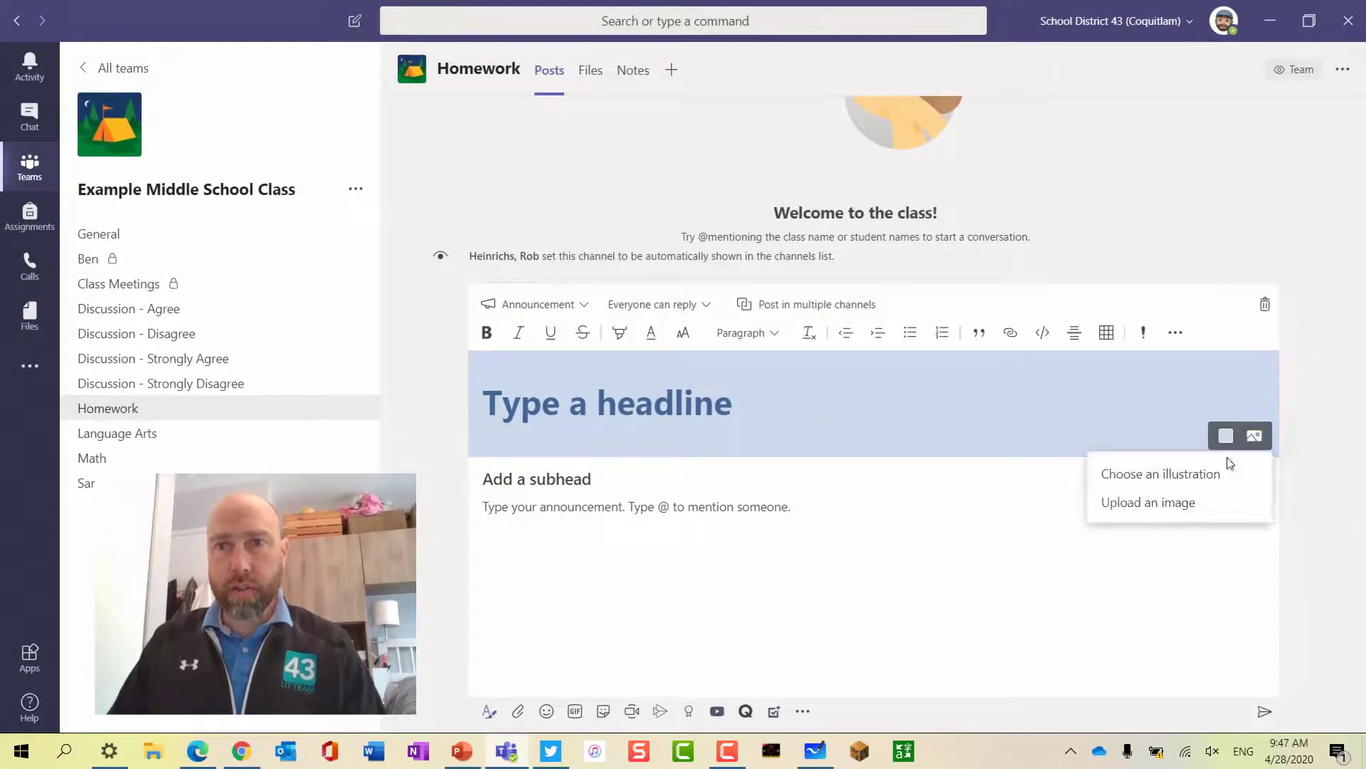
pyautogui.click(1184, 481)
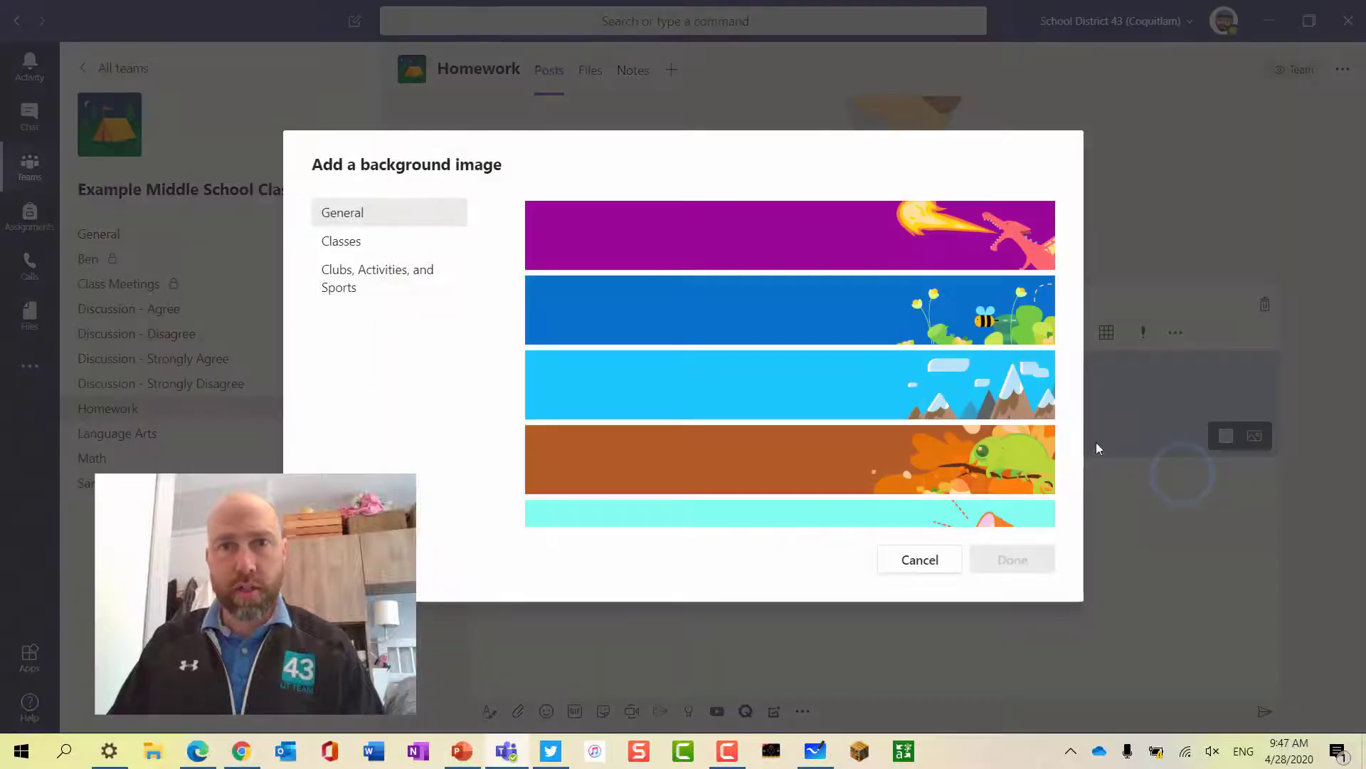
pyautogui.scroll(-2, 816, 345)
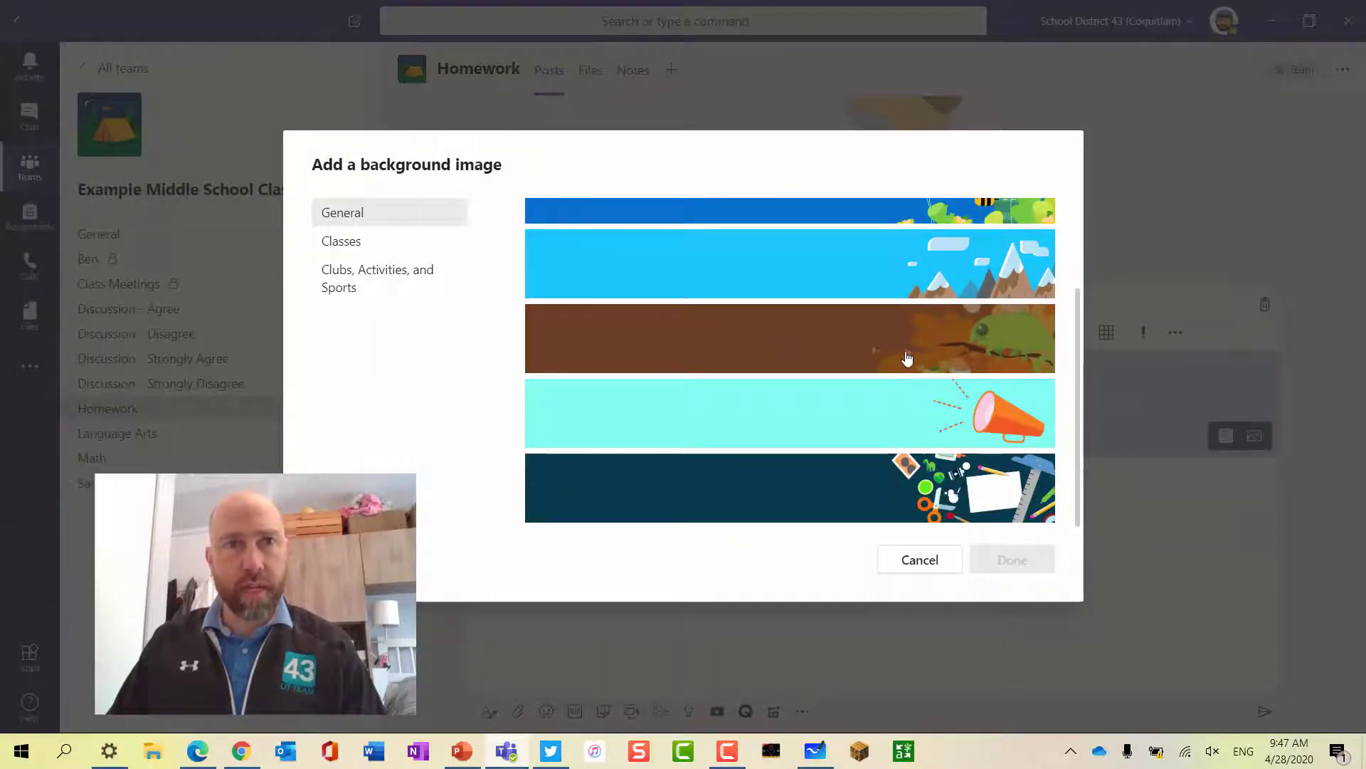
pyautogui.click(323, 241)
pyautogui.click(329, 213)
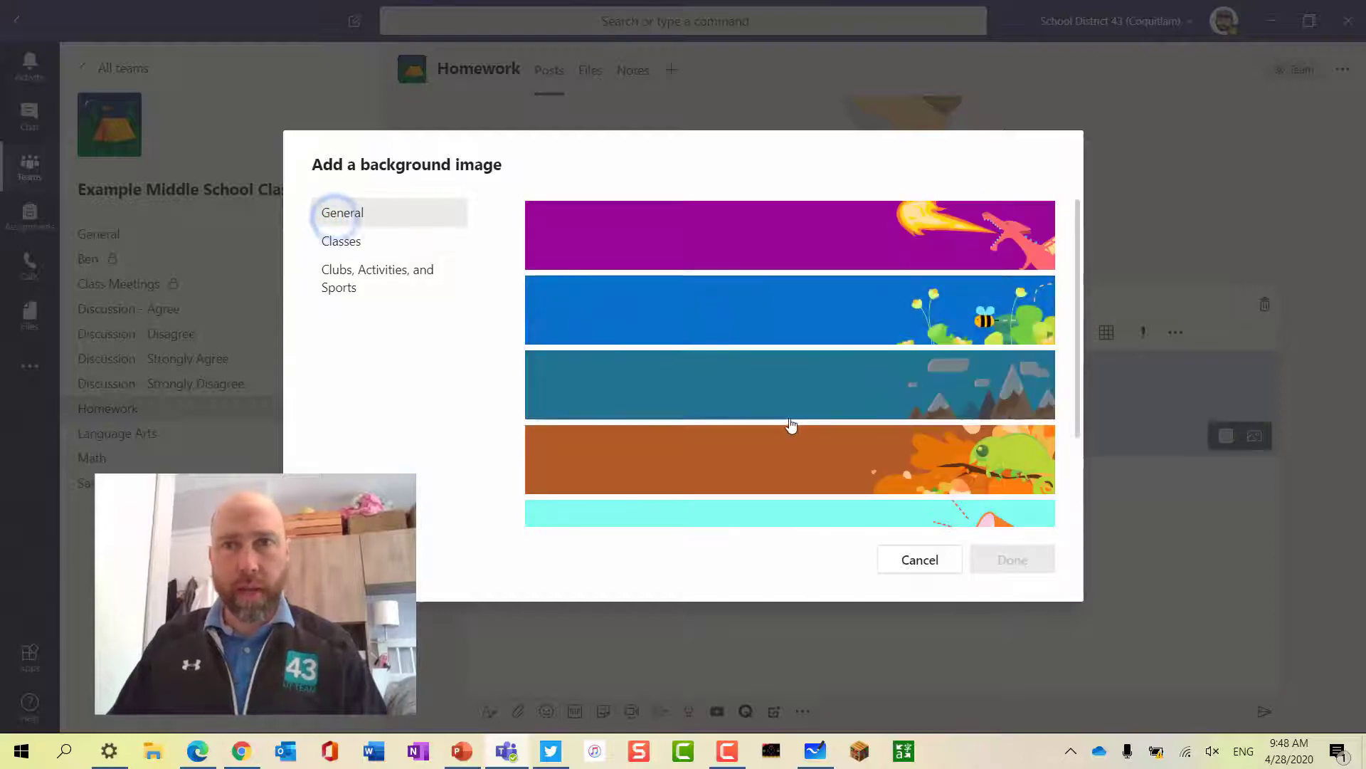
pyautogui.click(833, 393)
pyautogui.click(1034, 574)
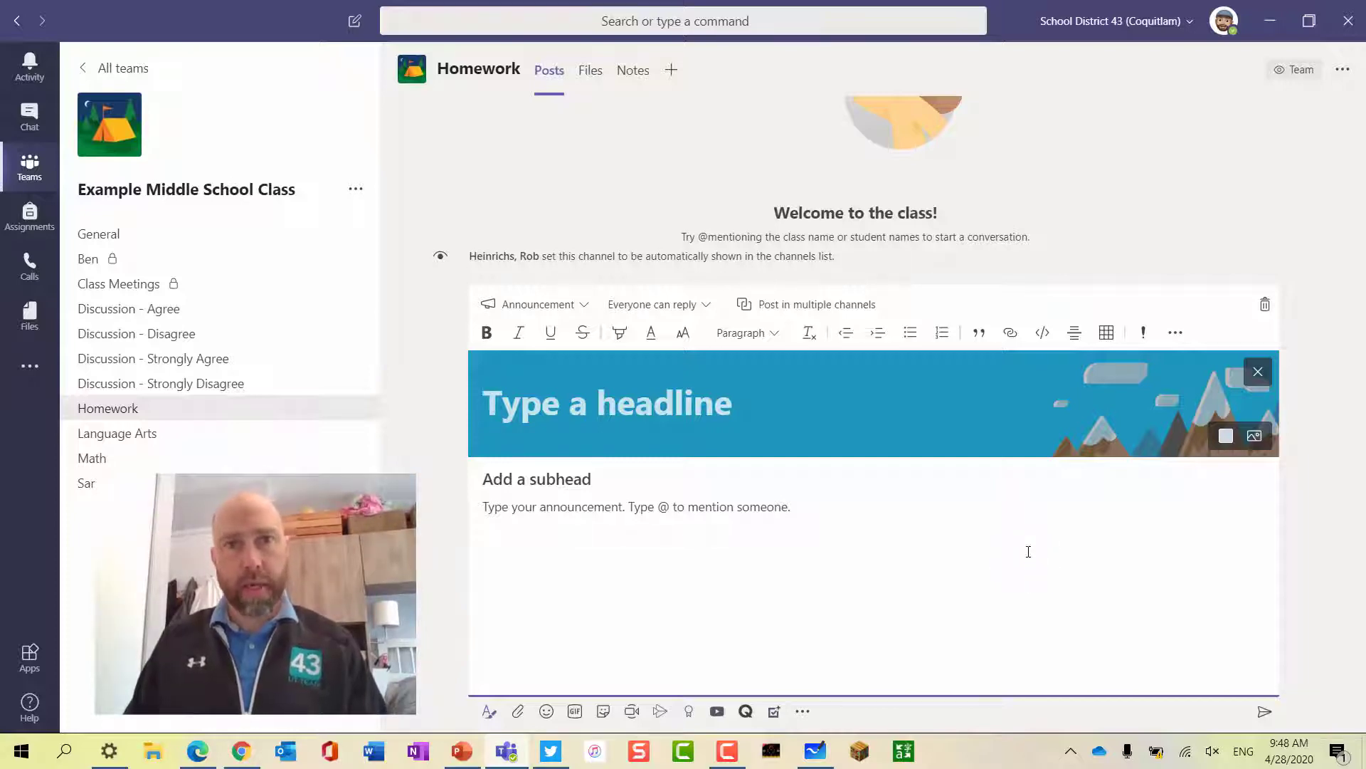
# Enter the headline "Homework - April 28th" and insert a table with three columns and five rows in the announcement body.
pyautogui.write('Homework - April 28th')
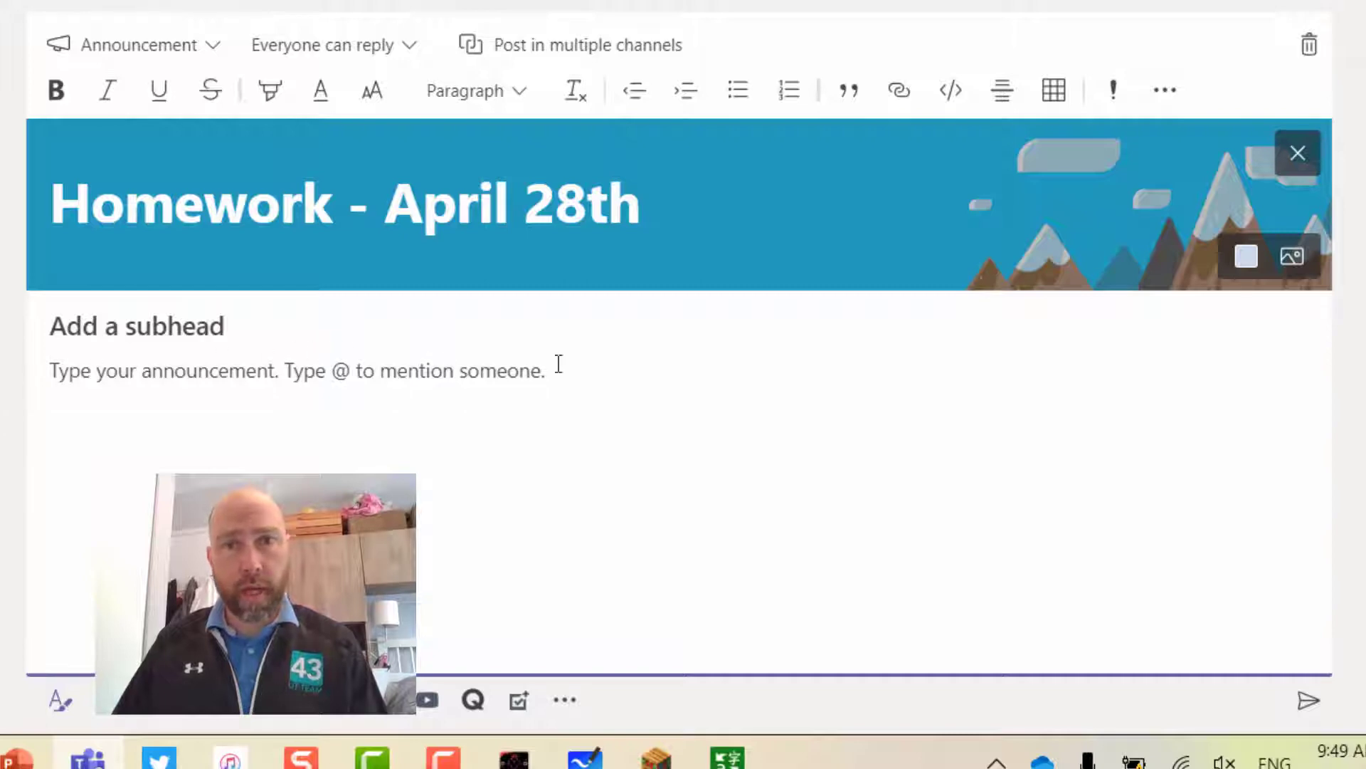
pyautogui.click(1052, 91)
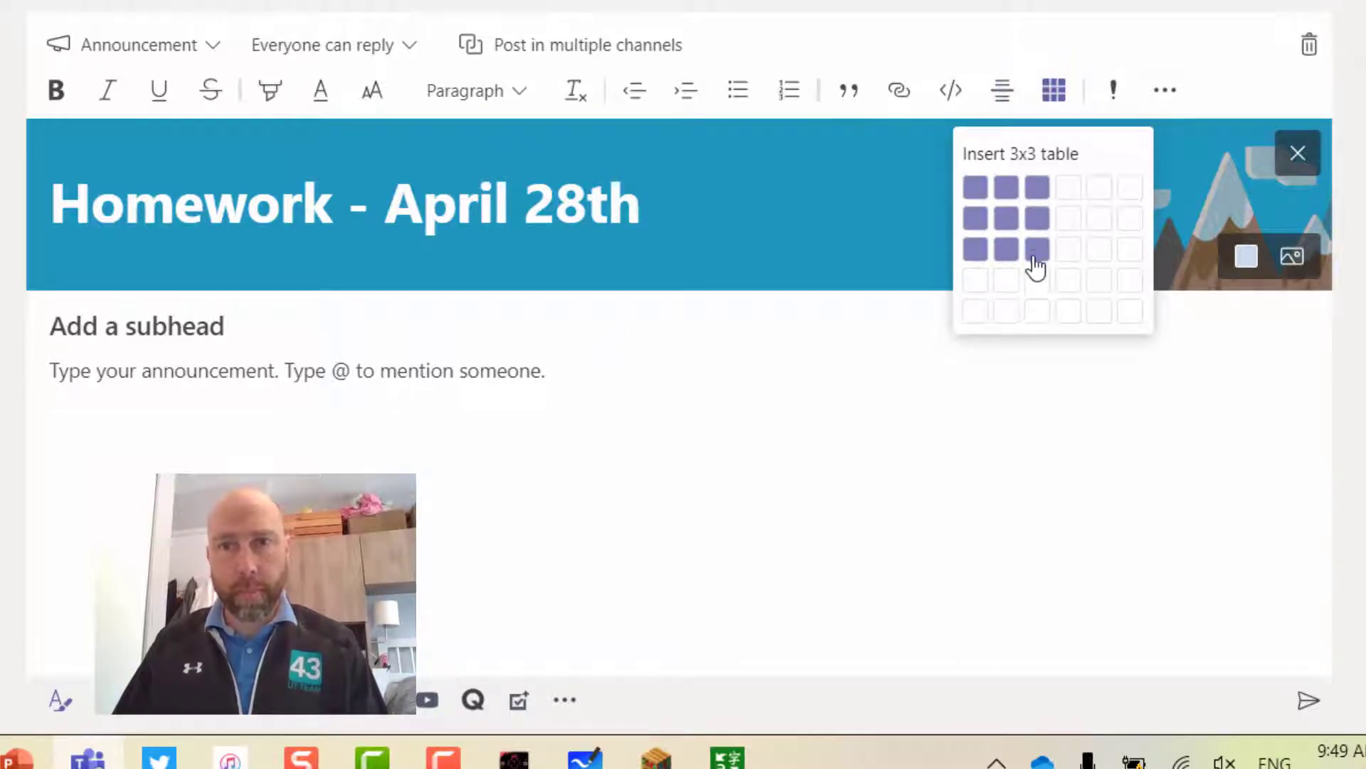
pyautogui.click(1037, 318)
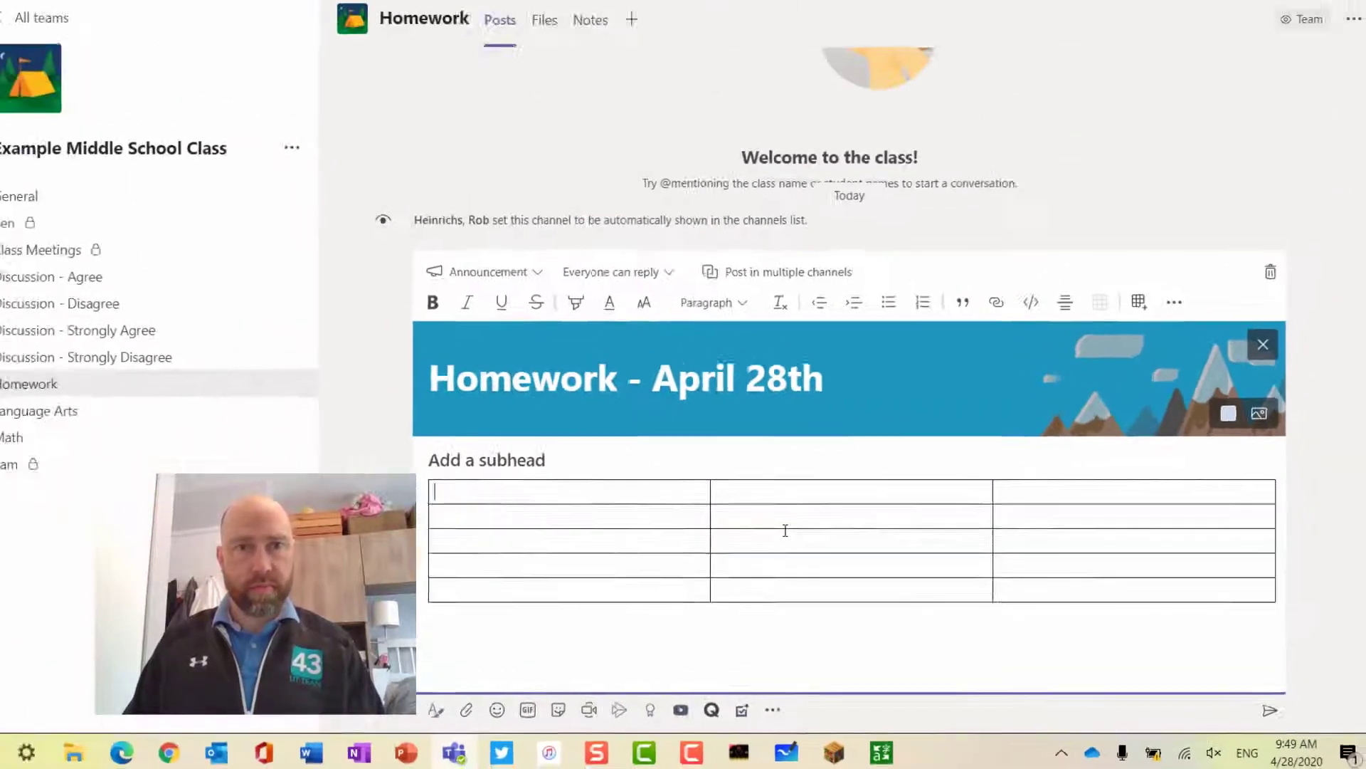
# Fill the table's header row with "Subject:", "Description:" and "Due Date:".
pyautogui.write('Subject:')
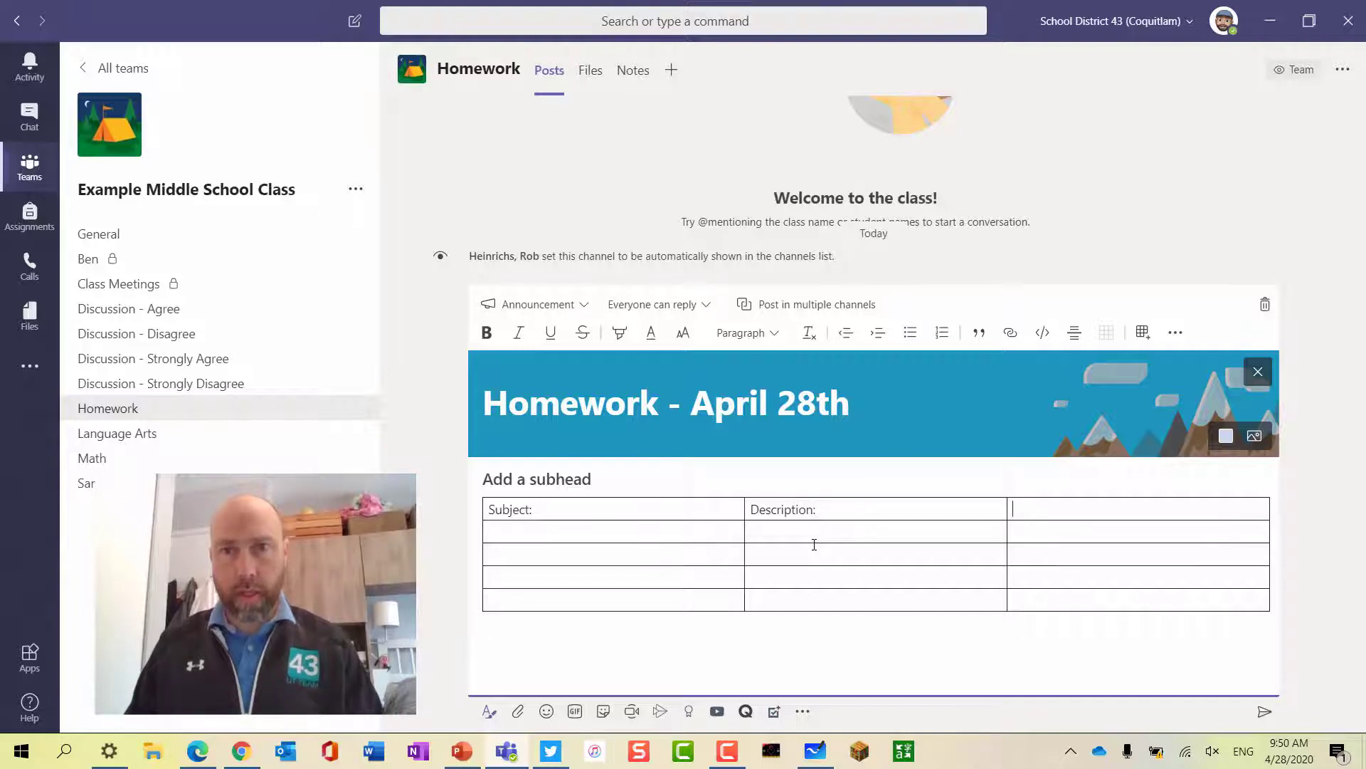
pyautogui.press('BackSpace')
pyautogui.press('BackSpace')
pyautogui.press('BackSpace')
pyautogui.write('ue Date:')
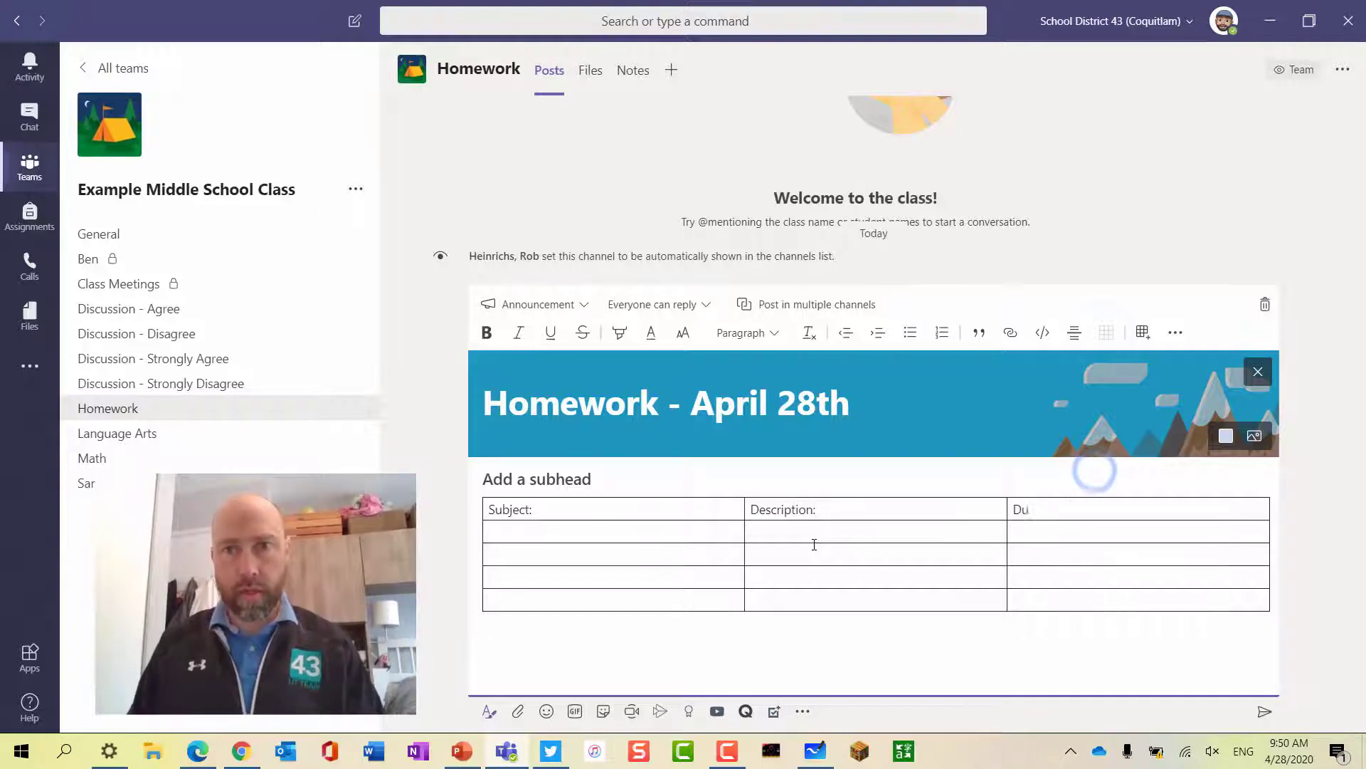
# List Language Arts, Math, Science and Social Studies as subjects, and describe Language Arts as "Descriptive Writing - 3 paragraphs".
pyautogui.click(608, 531)
pyautogui.write('Language Arts')
pyautogui.click(626, 548)
pyautogui.write('Math')
pyautogui.click(515, 571)
pyautogui.write('ScienceDescriptive Writing - 3 paragraphs')
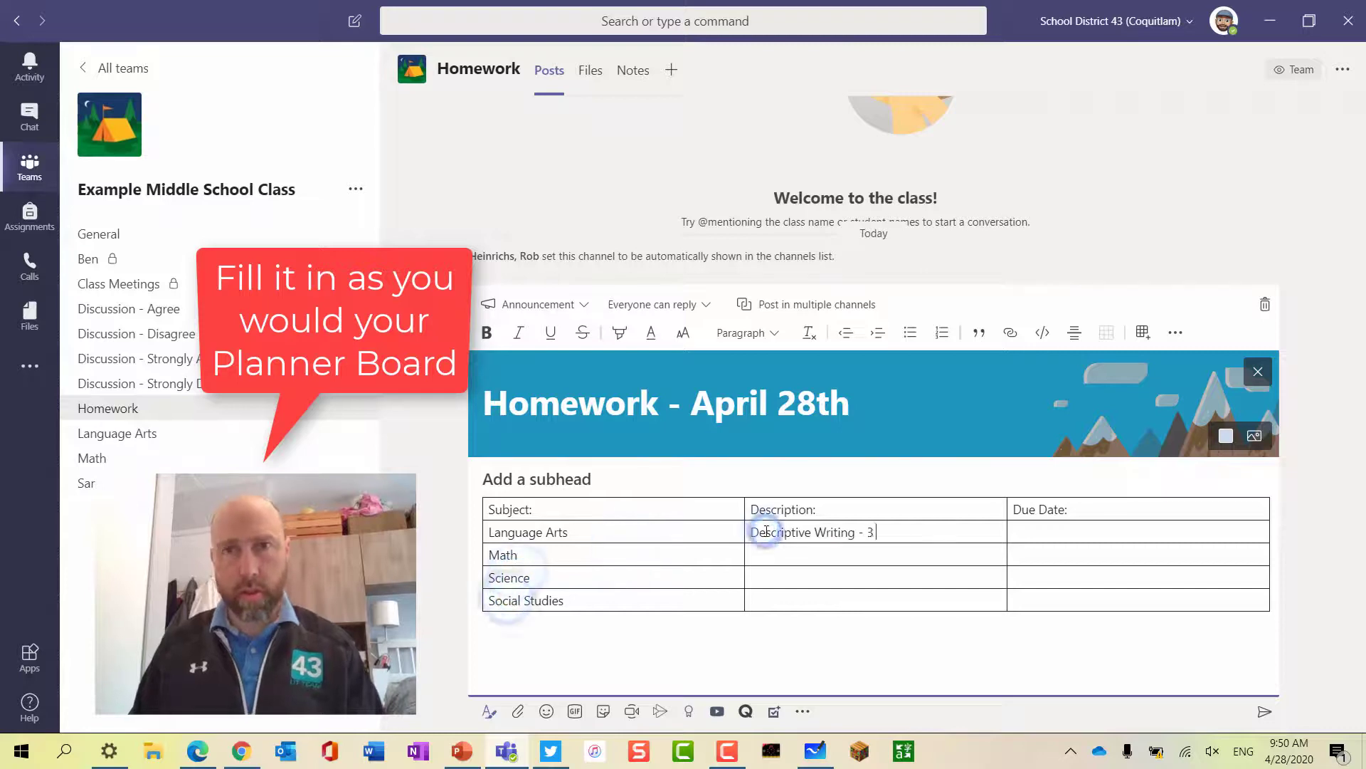
# Set the Language Arts due date to May 1, 2020, and fill the Math row with "Page 101, 102" and April 29, 2020.
pyautogui.click(1046, 534)
pyautogui.write('May 1, 2020')
pyautogui.click(769, 554)
pyautogui.write('Page 101, 102')
pyautogui.click(1039, 554)
pyautogui.write('April 29, 2020')
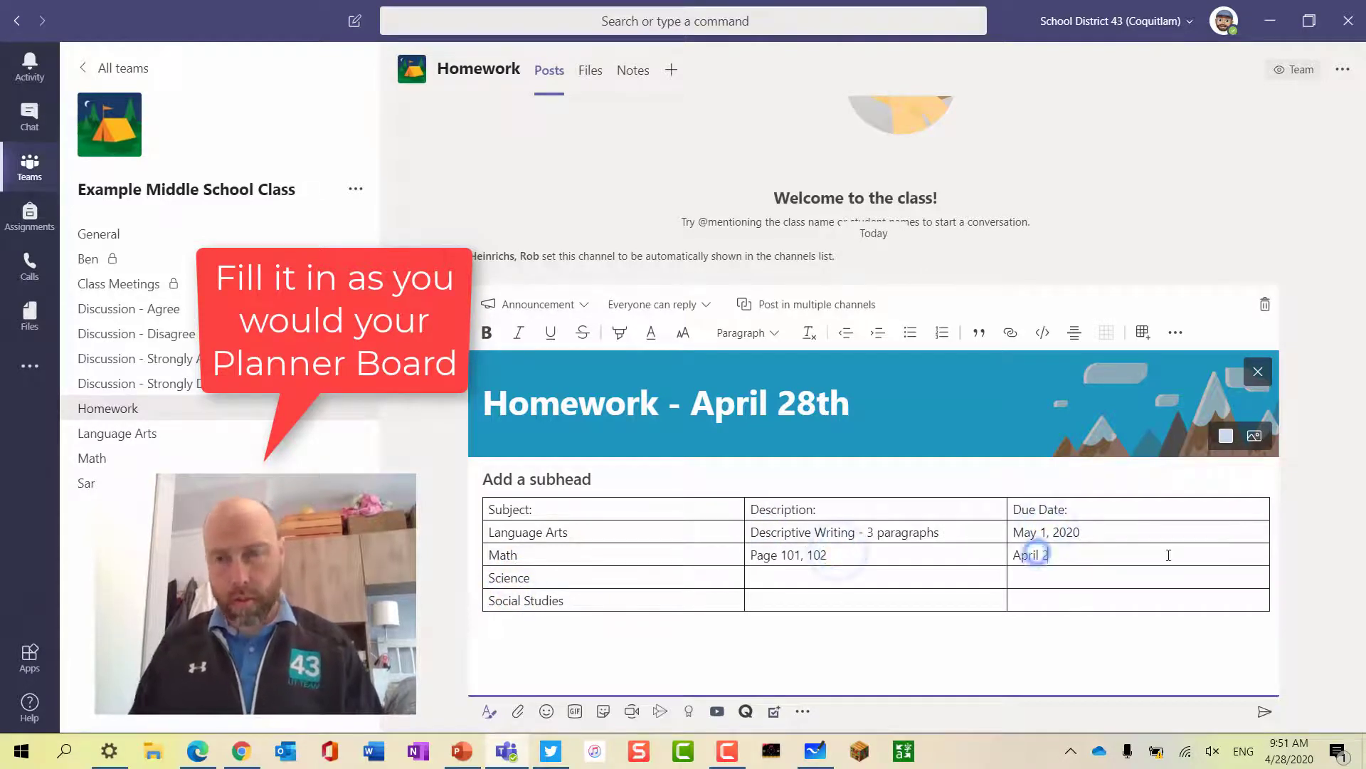
# Describe Science as "n/a" and Social Studies as "Ancient Rome Project" due May 15, 2020, and post the announcement.
pyautogui.click(801, 578)
pyautogui.write('n/a')
pyautogui.click(790, 600)
pyautogui.write('Ancient Rome Project')
pyautogui.press('Tab')
pyautogui.write('May 15, 2020')
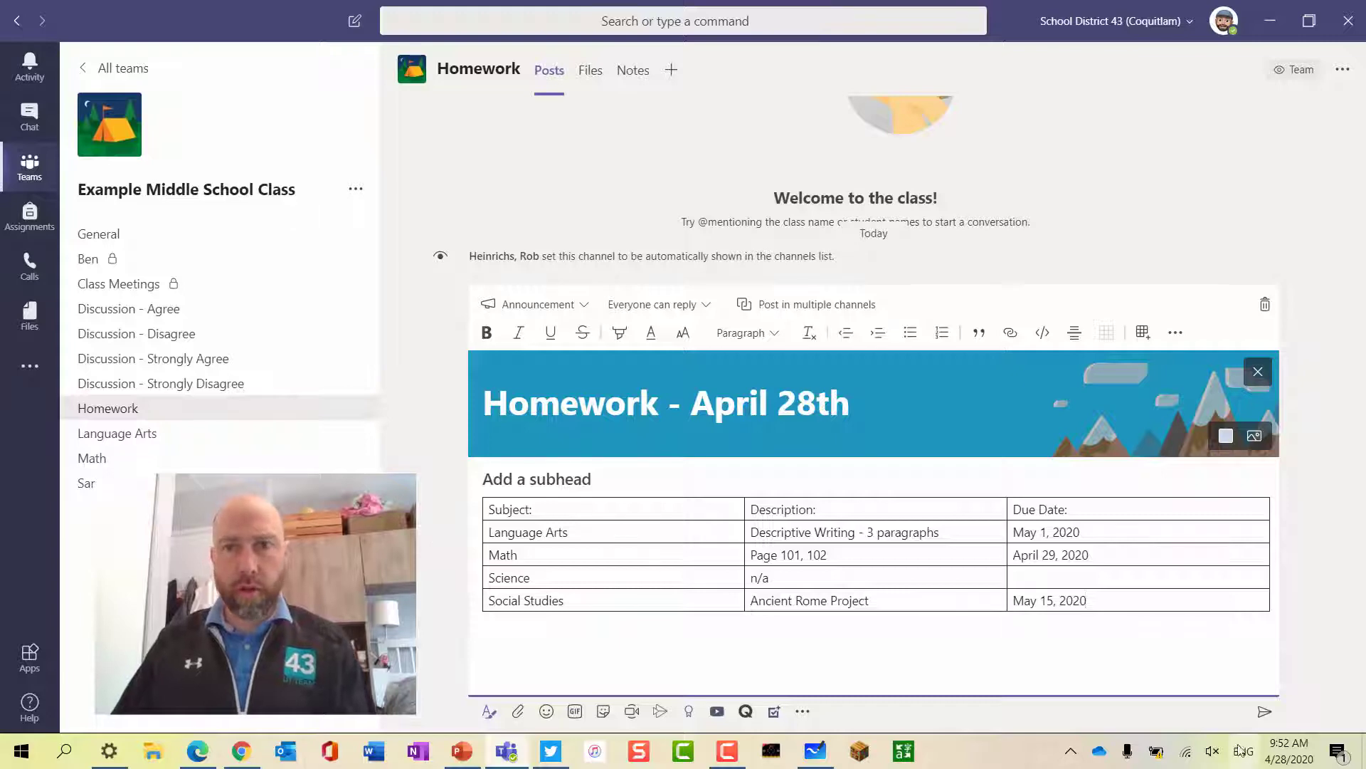
pyautogui.click(1264, 712)
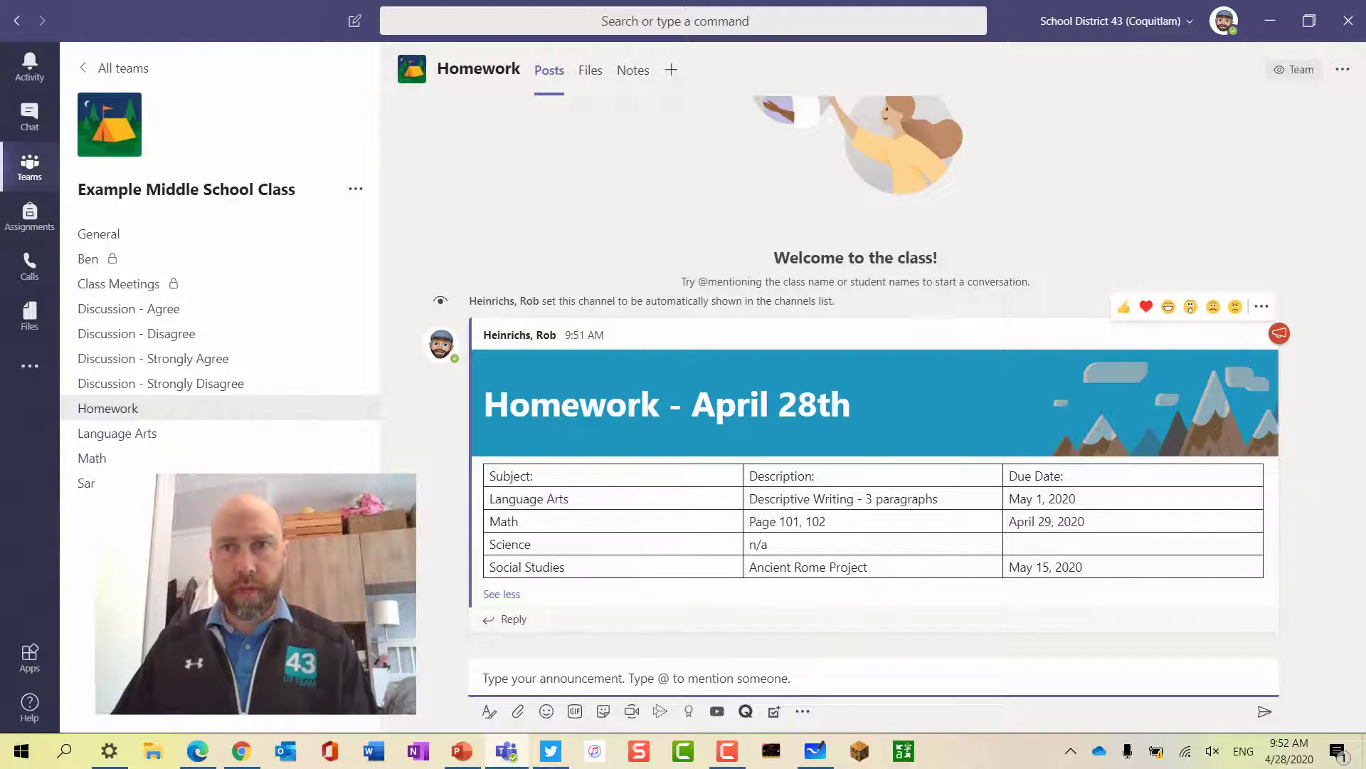
# Edit the posted homework announcement to format the table's header row as bold Heading 1 text, and save the change.
pyautogui.click(1240, 343)
pyautogui.click(1260, 308)
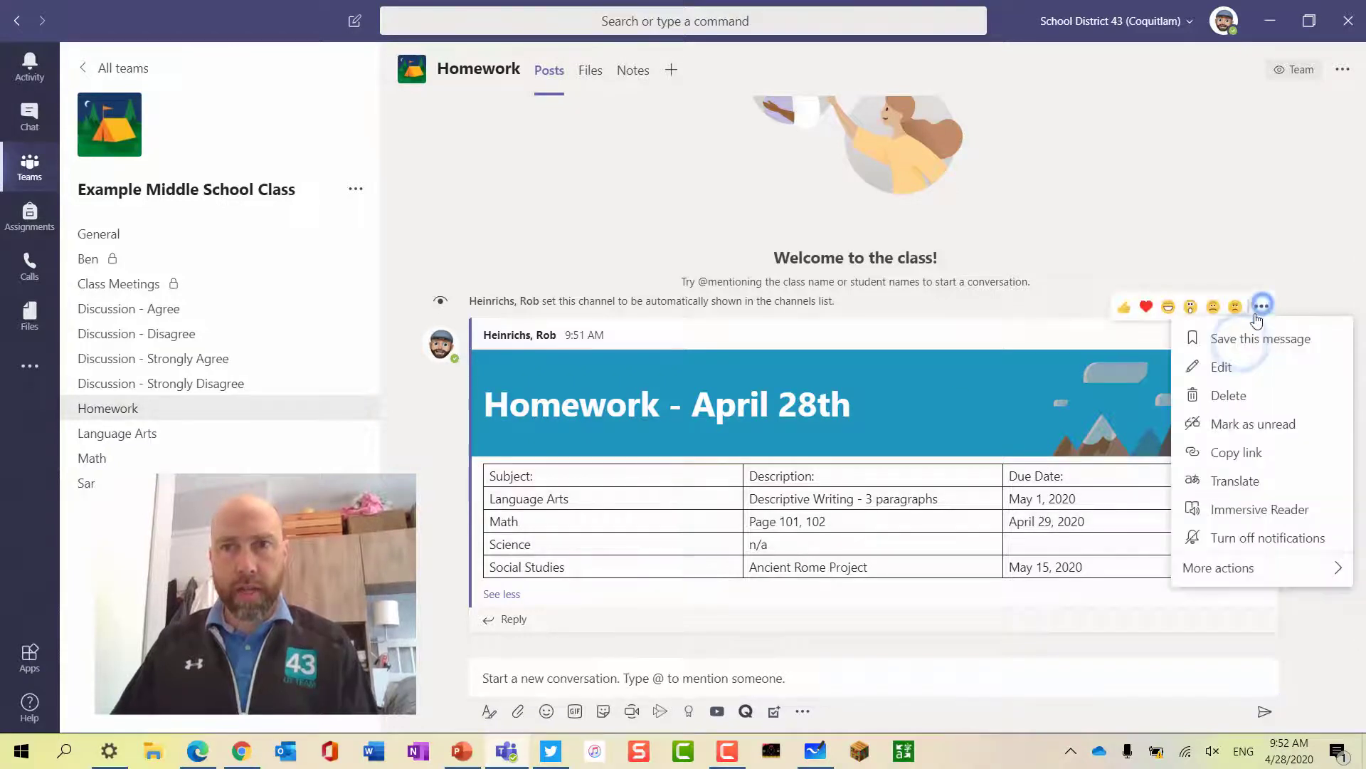
pyautogui.click(1220, 370)
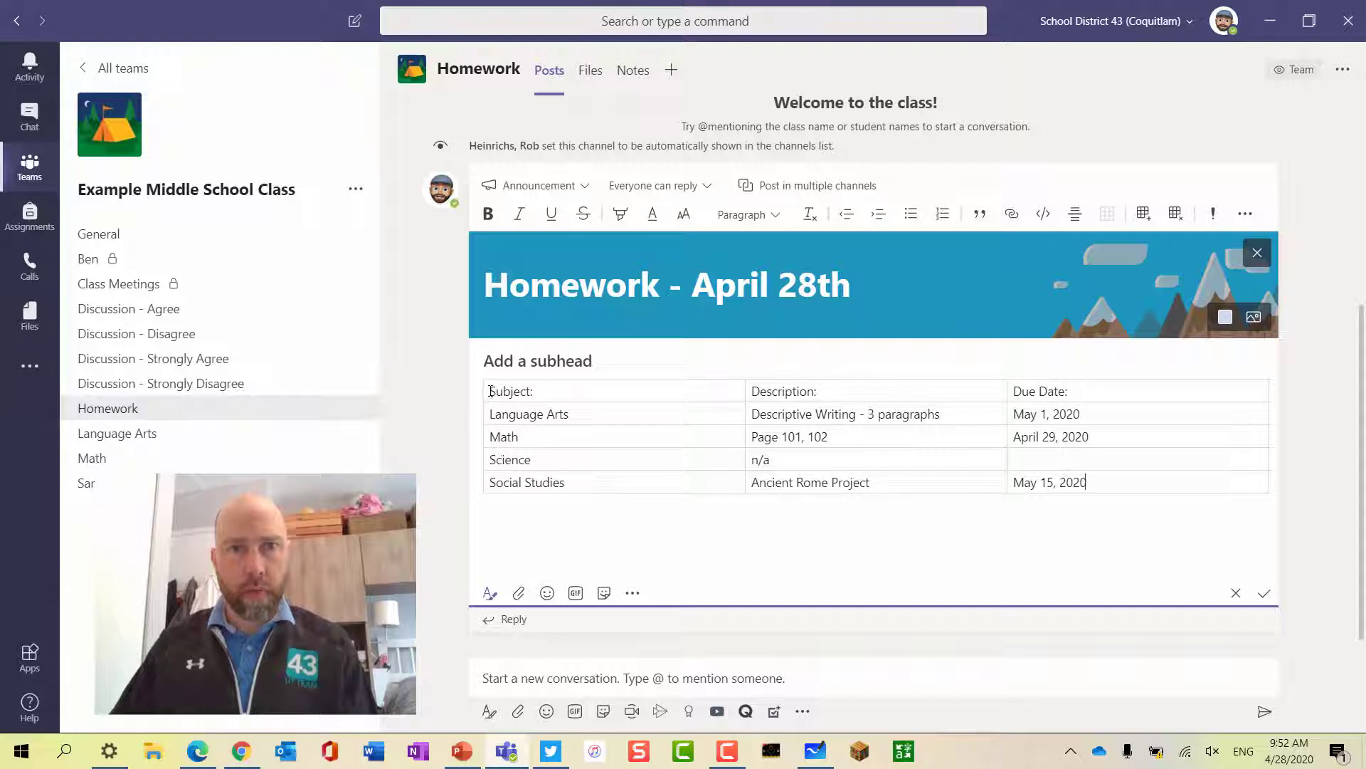
pyautogui.moveTo(491, 391); pyautogui.dragTo(1119, 382)
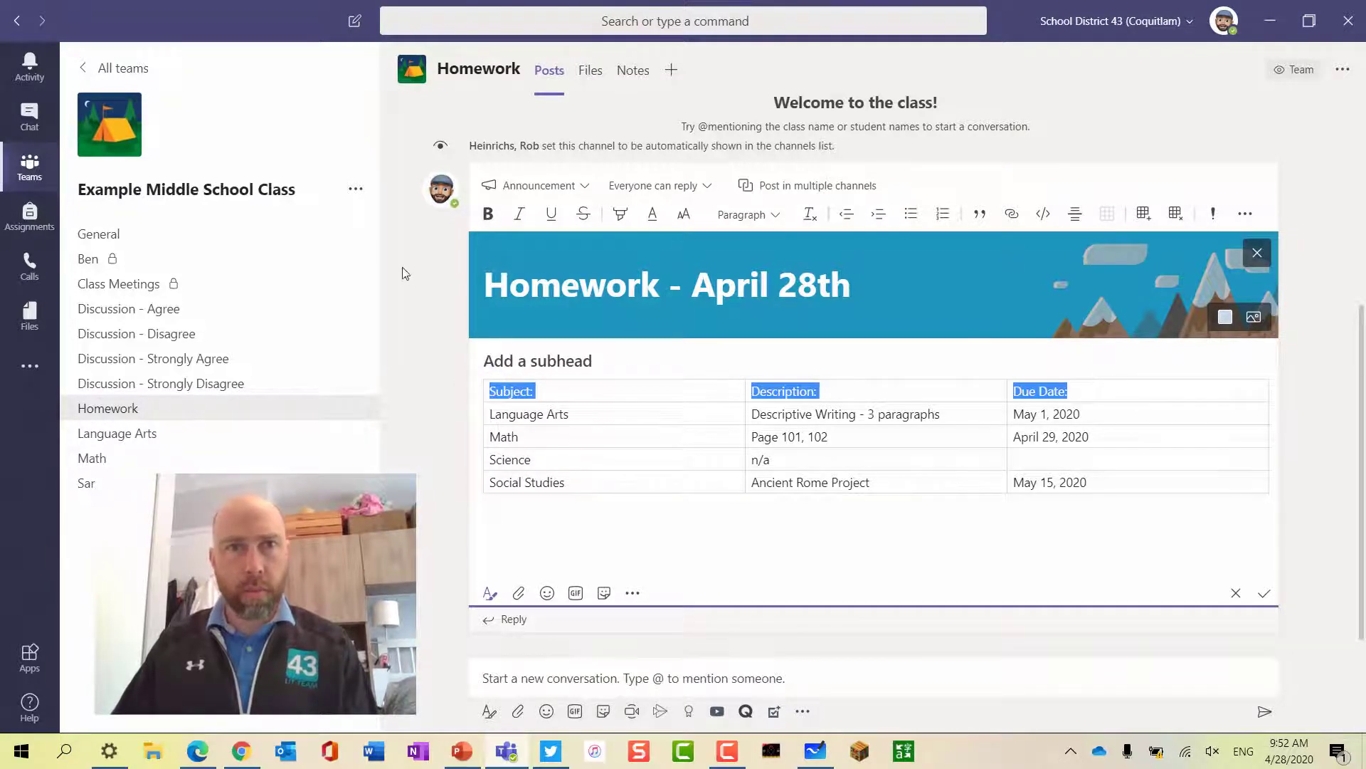
pyautogui.click(488, 214)
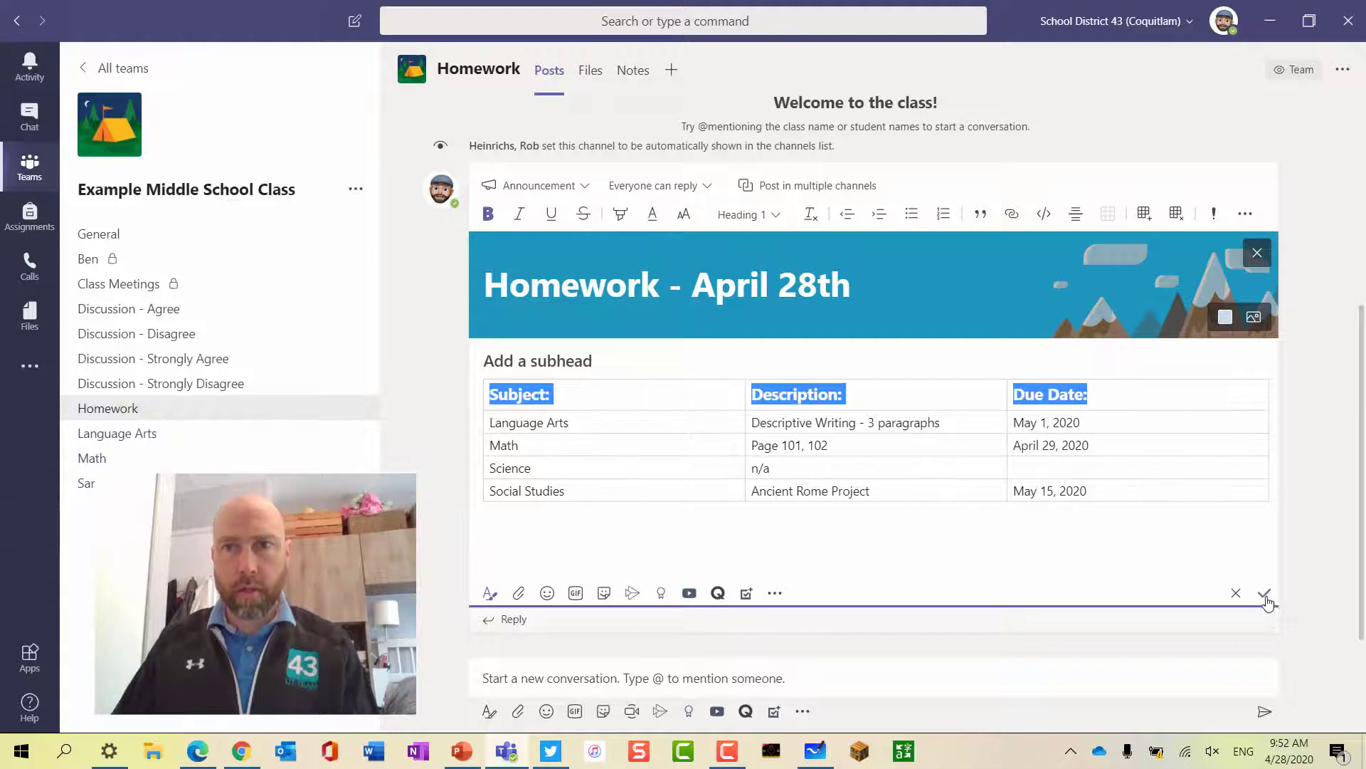
pyautogui.click(1265, 595)
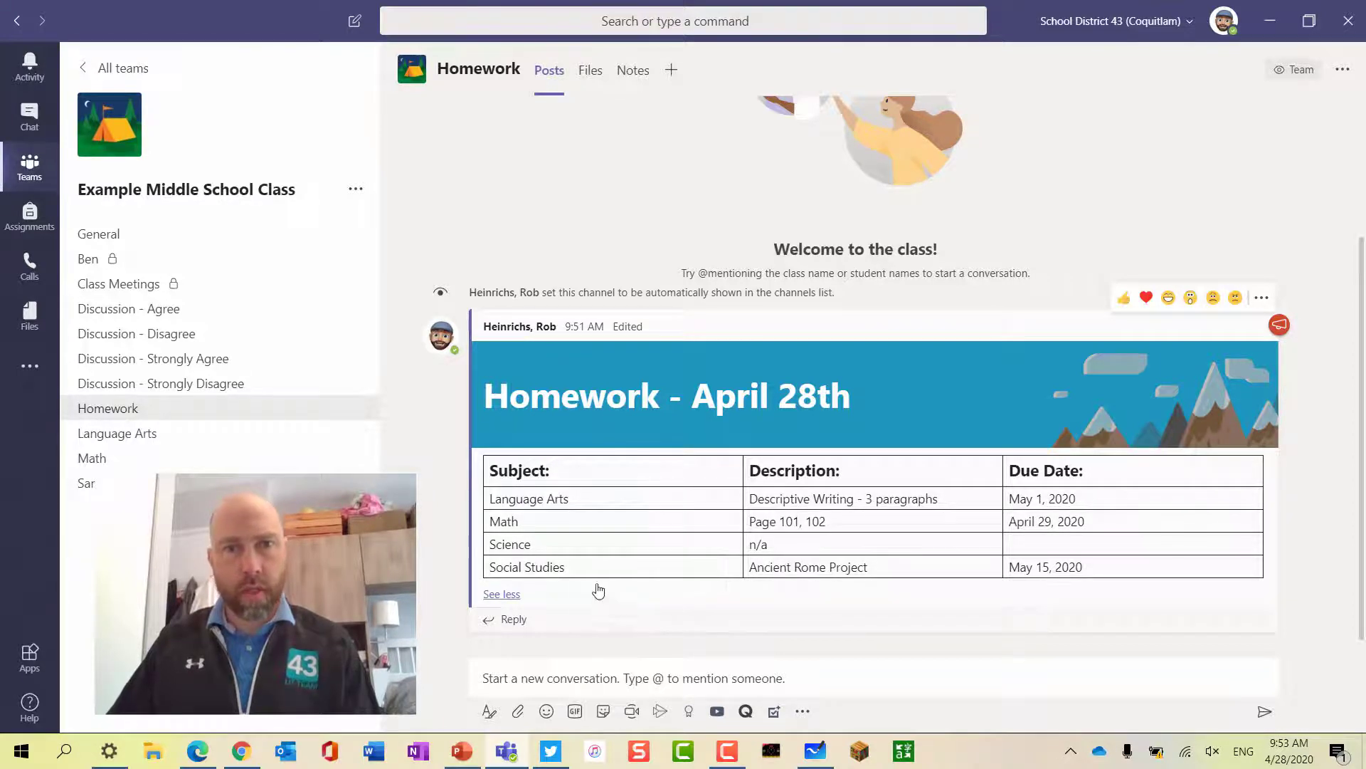
# Open the Homework - April 28th announcement for editing, copy its entire homework table, and close the editor again.
pyautogui.click(1263, 299)
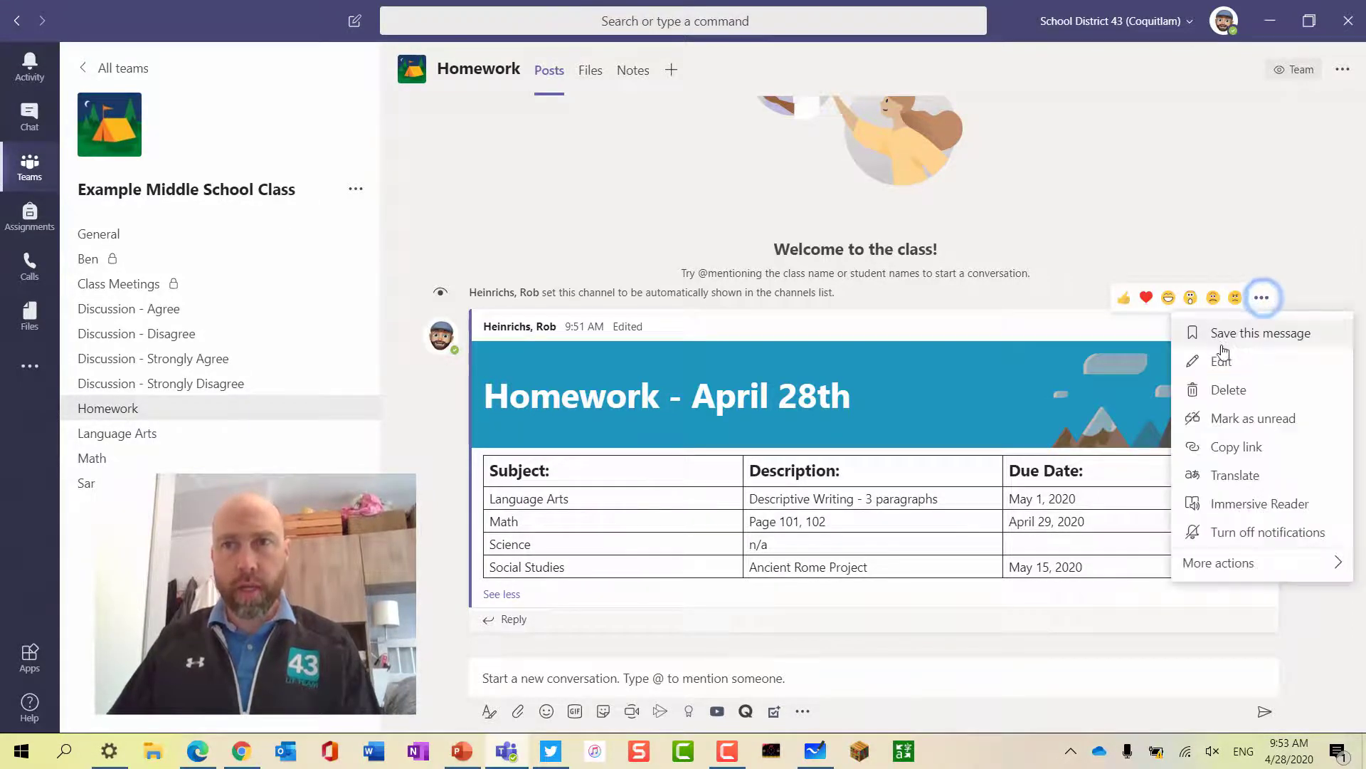
pyautogui.click(1214, 357)
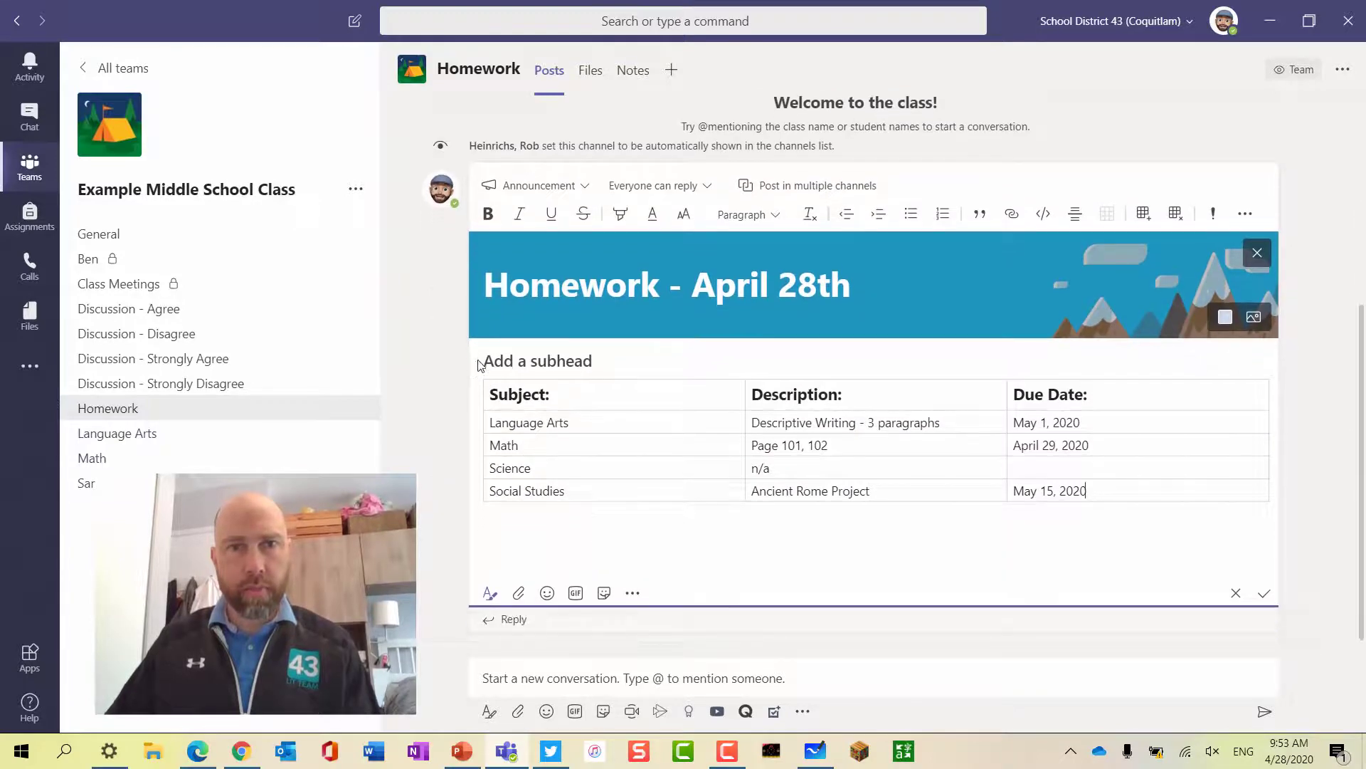
pyautogui.click(480, 397)
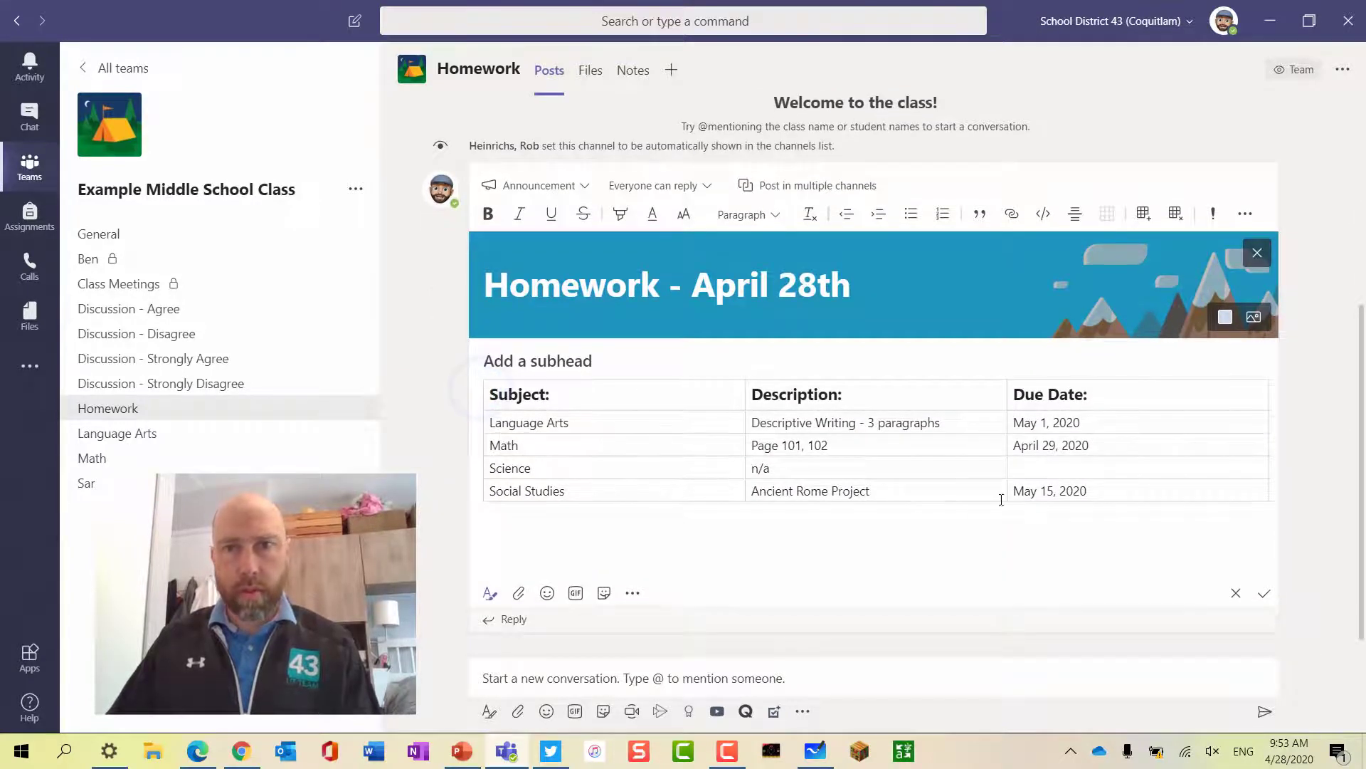
pyautogui.moveTo(1116, 499); pyautogui.dragTo(494, 396)
pyautogui.hotkey('ctrl', 'c')
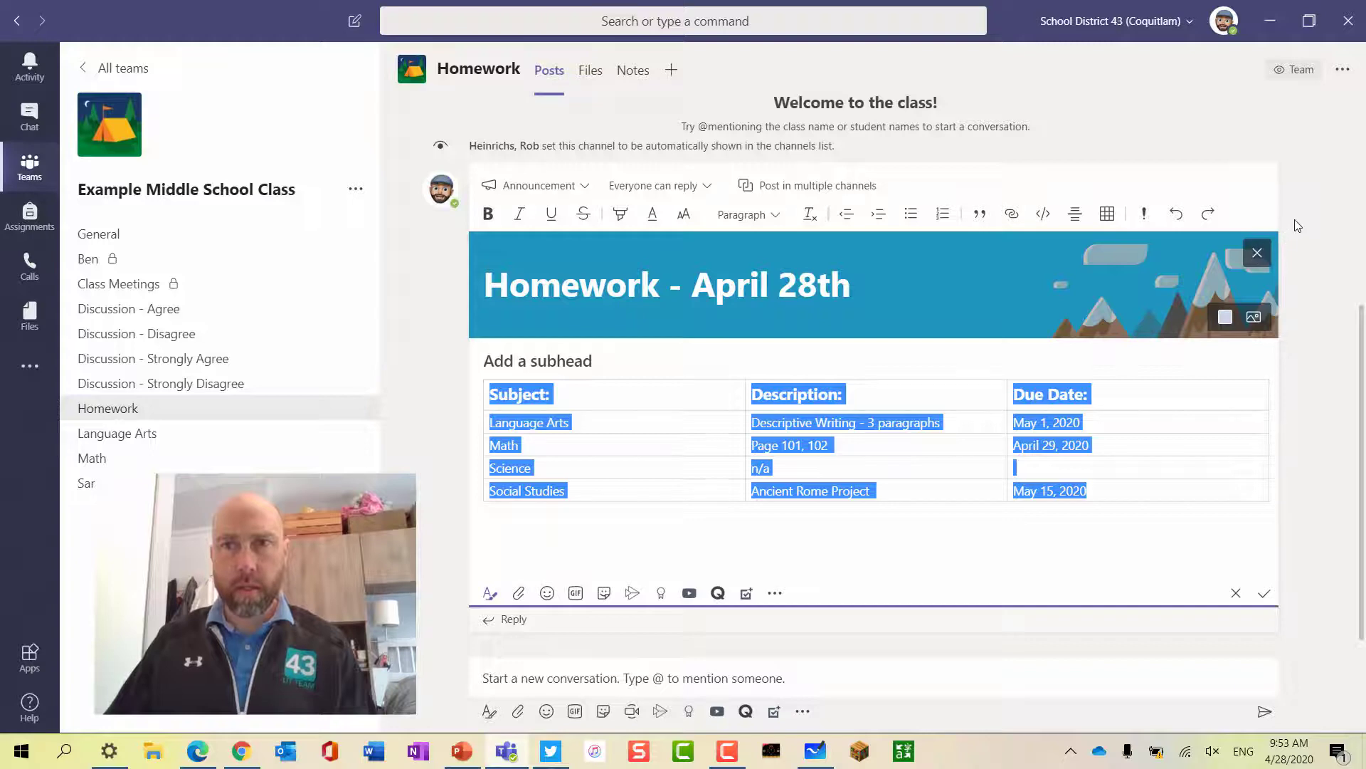
pyautogui.click(1268, 596)
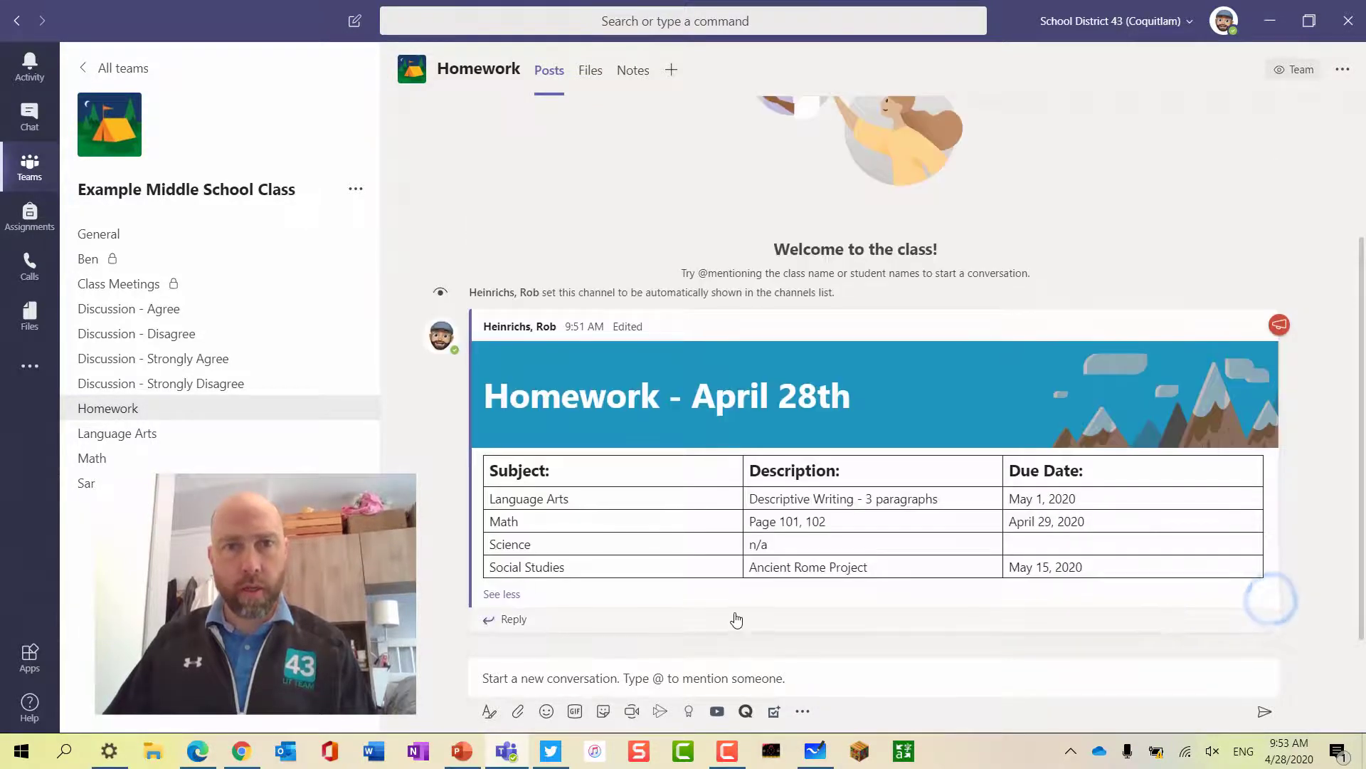
# Start a new conversation in the Homework channel as an Announcement and paste the copied homework table into its body.
pyautogui.click(490, 709)
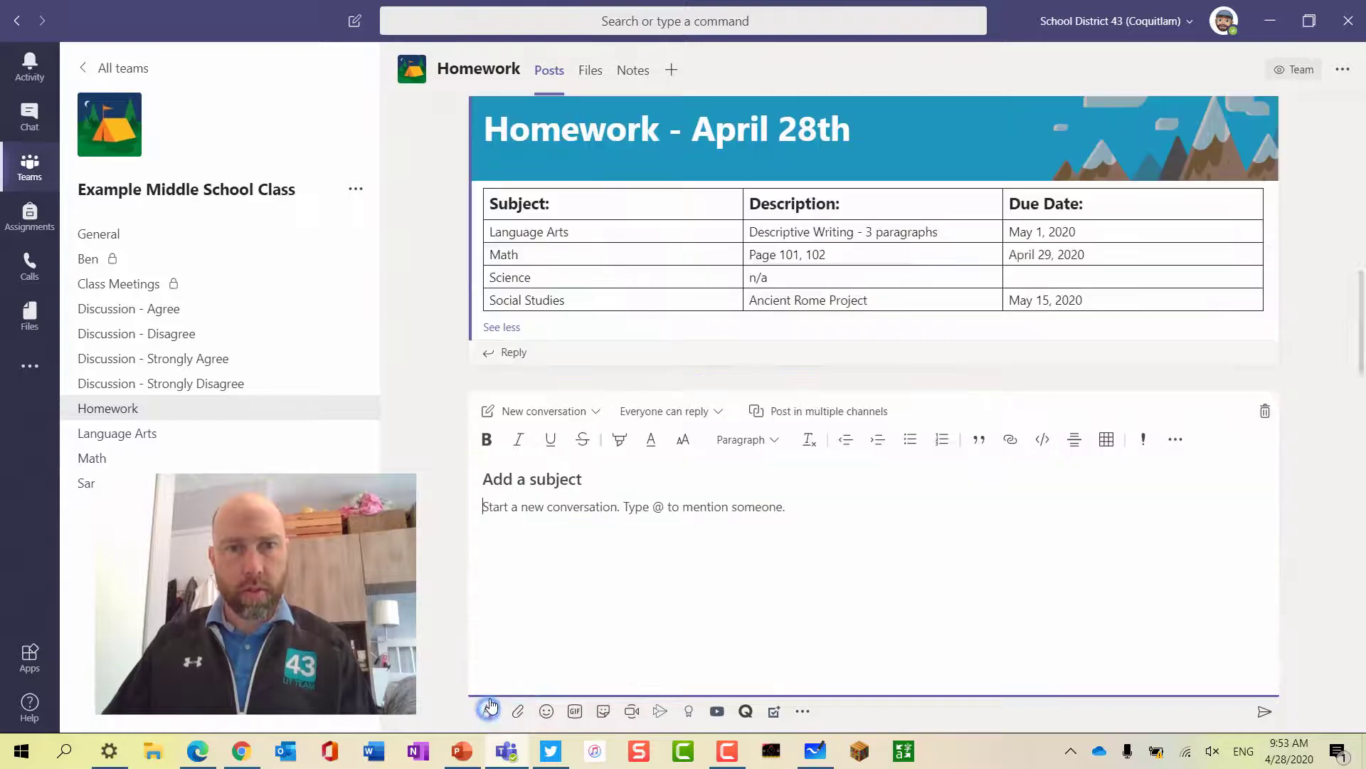
pyautogui.click(543, 410)
pyautogui.click(543, 477)
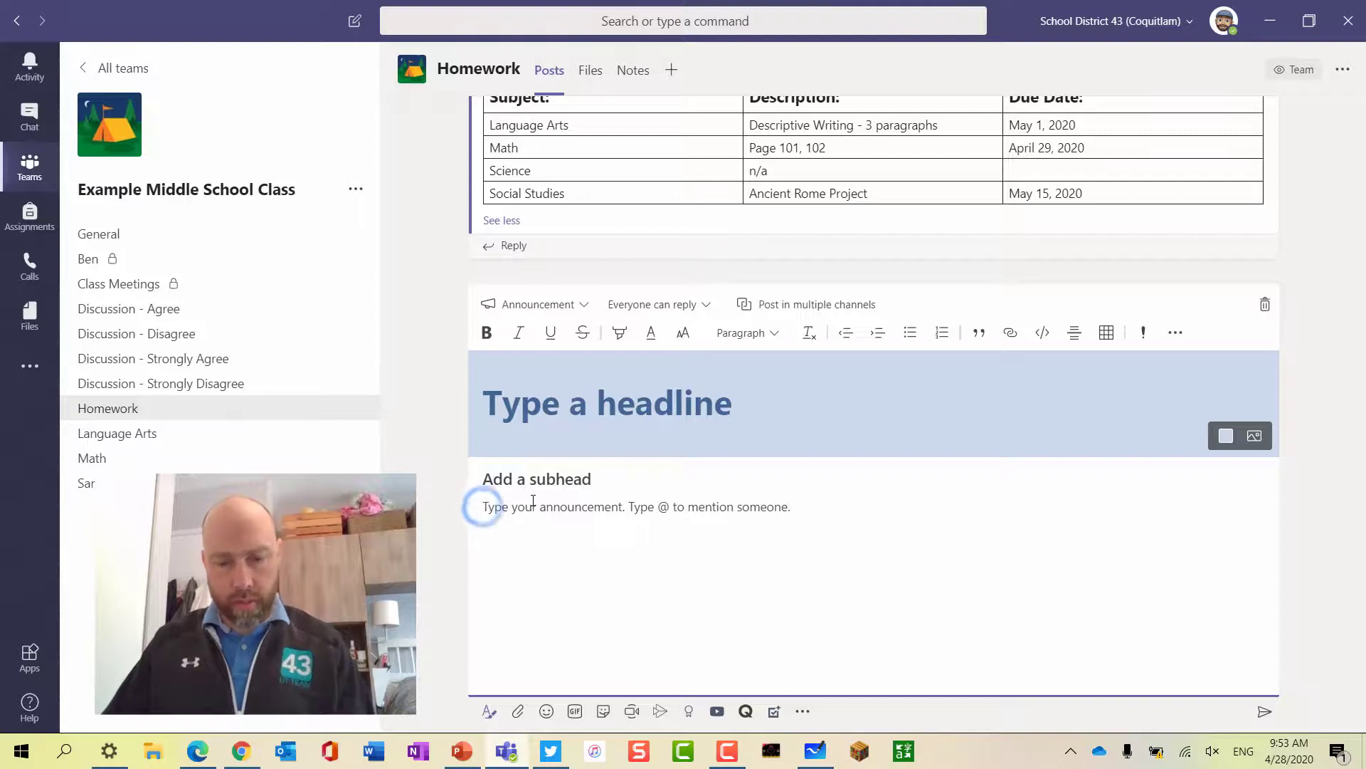
pyautogui.hotkey('ctrl', 'v')
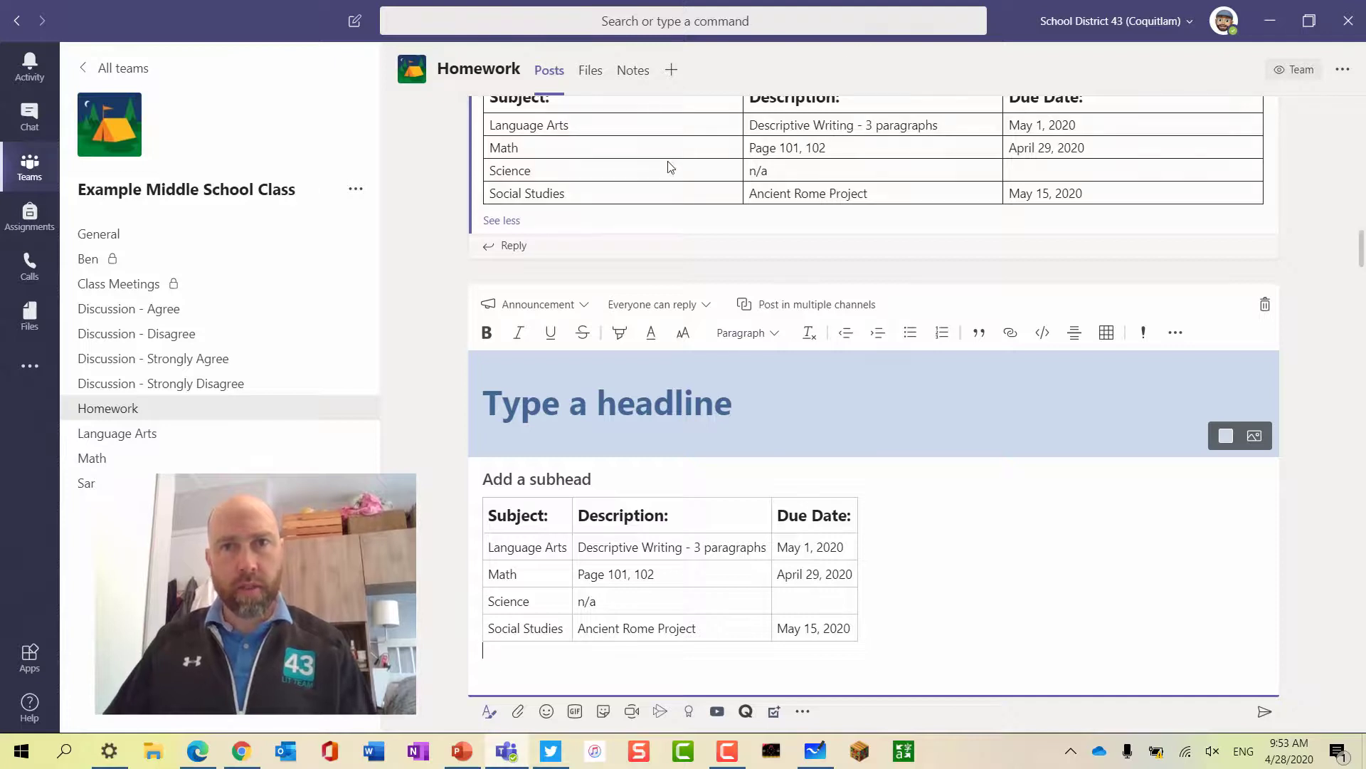
pyautogui.scroll(3, 726, 256)
pyautogui.scroll(-3, 726, 219)
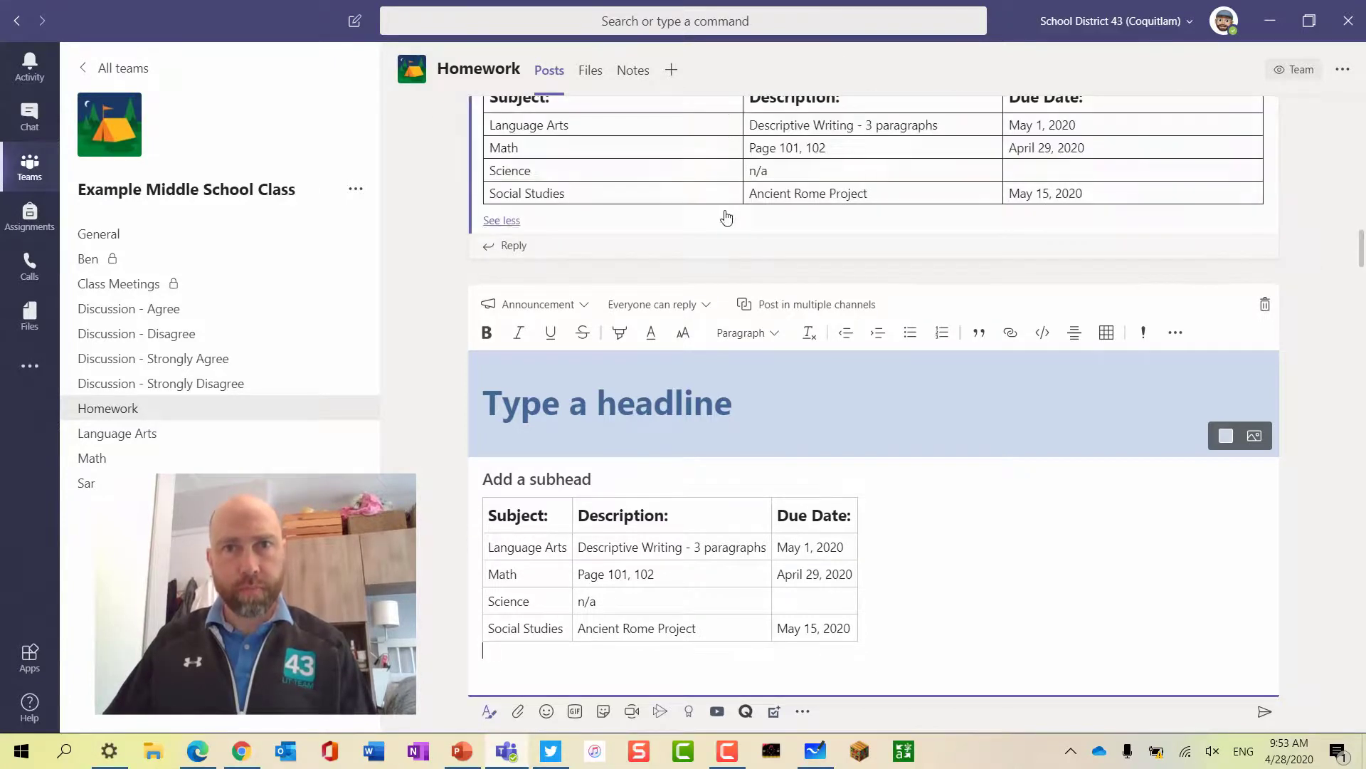